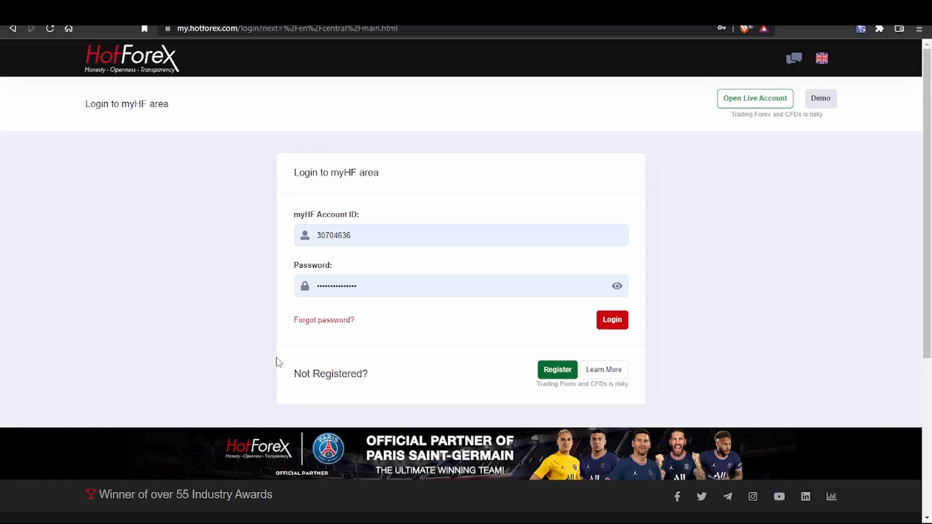
right_click(736, 518)
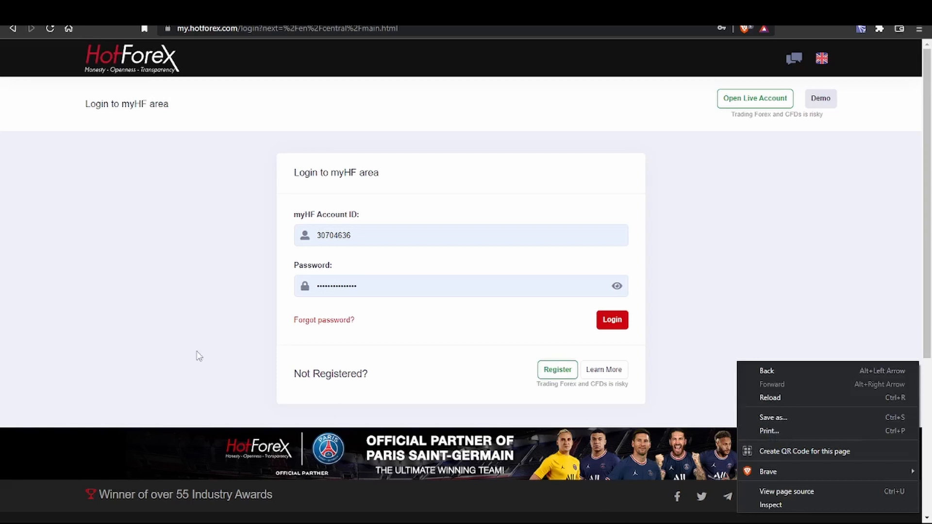
click(172, 341)
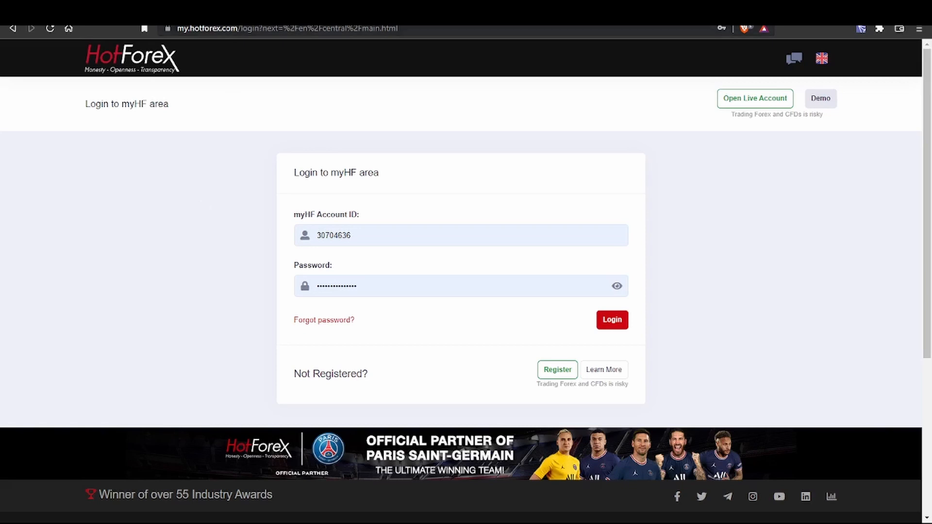
click(206, 10)
click(87, 12)
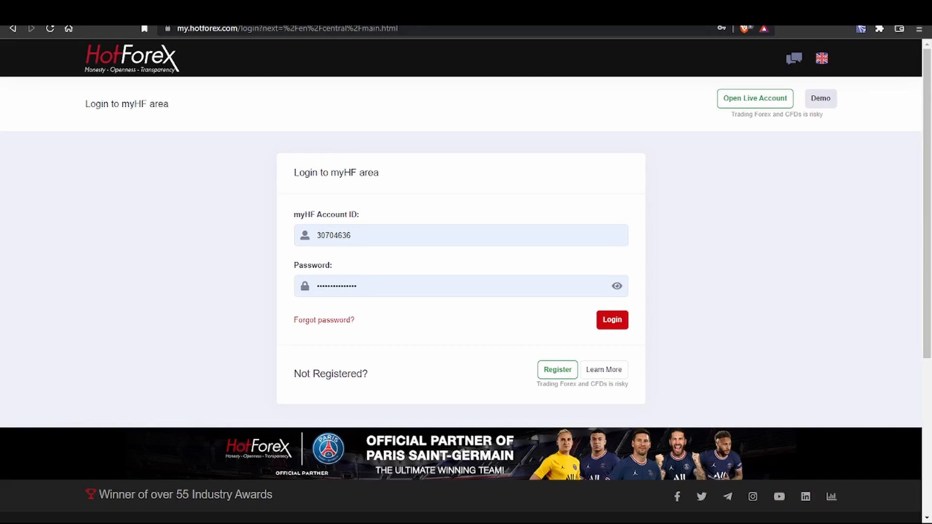
click(206, 11)
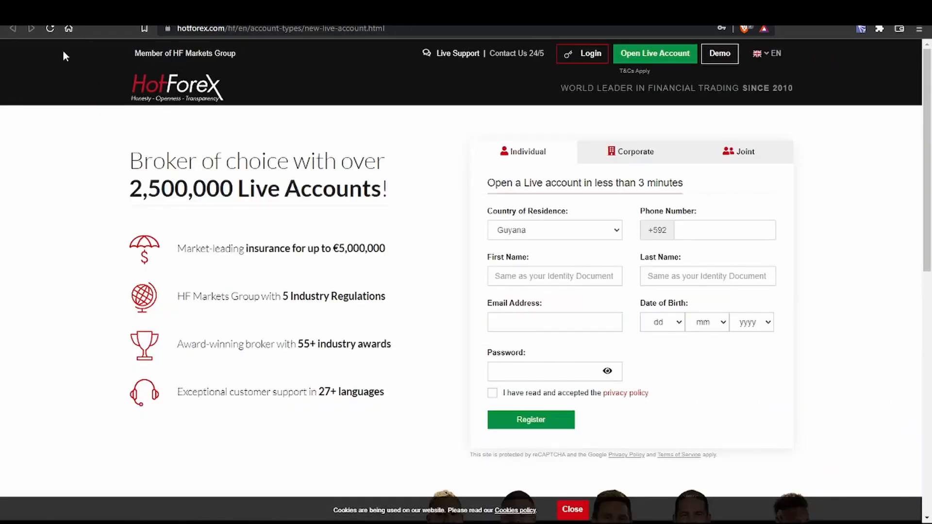
click(82, 12)
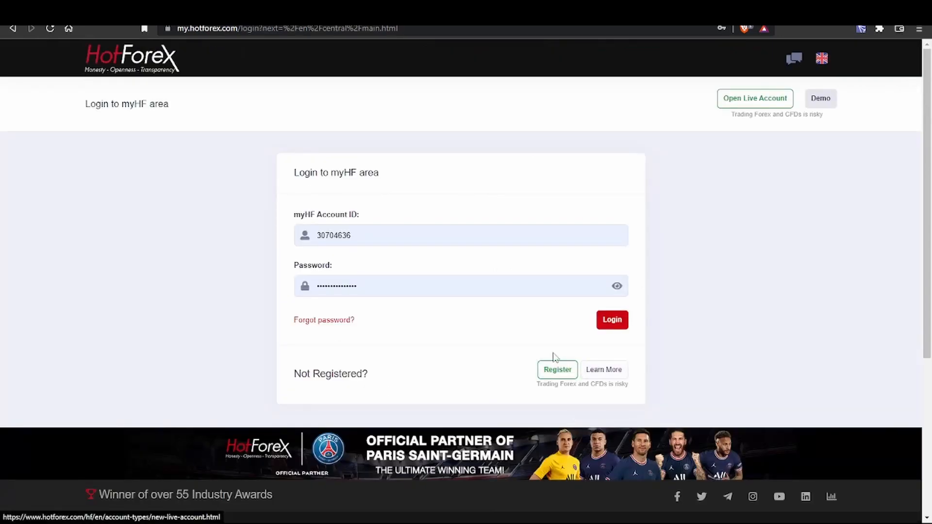
Step: Open the live account registration form and look over the details it asks for
click(557, 368)
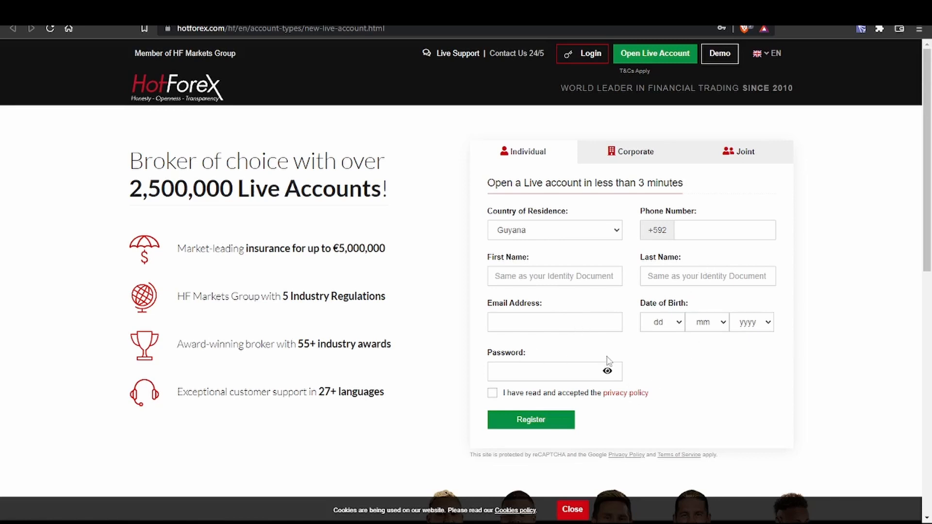
scroll(367, 106, down, 15)
scroll(367, 107, up, 15)
Step: Return to the login page and log in to the myHF area with the prefilled credentials
click(34, 28)
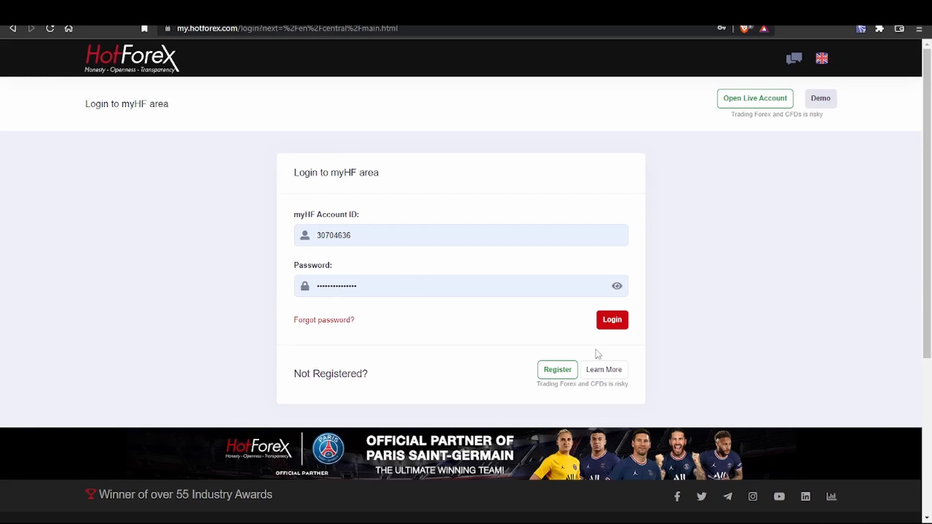
click(613, 320)
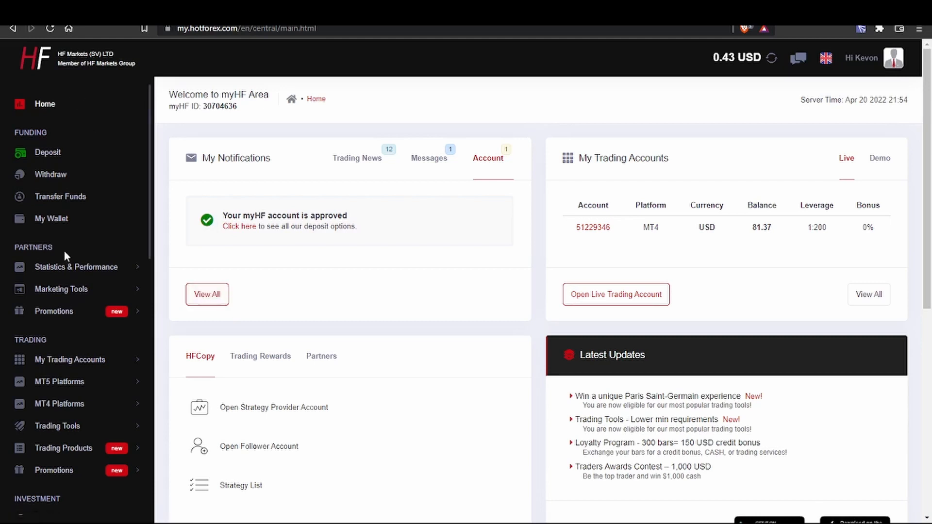
Step: Start opening a new demo trading account and choose the Demo Zero MT4 type
scroll(66, 255, down, 3)
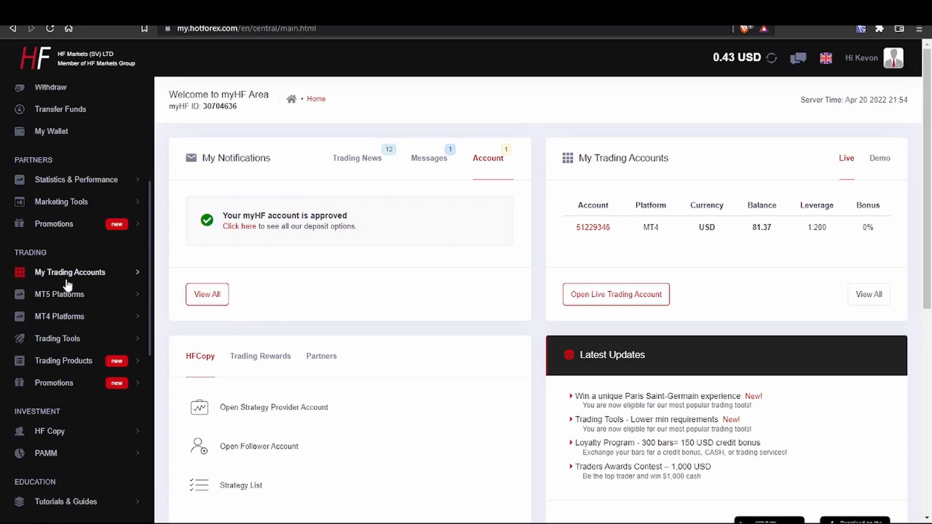
scroll(64, 297, up, 2)
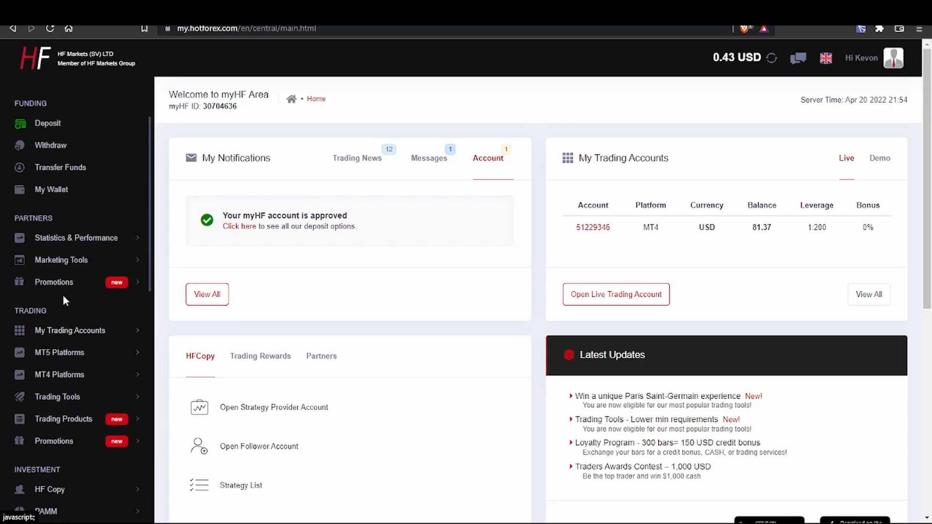
scroll(63, 295, up, 1)
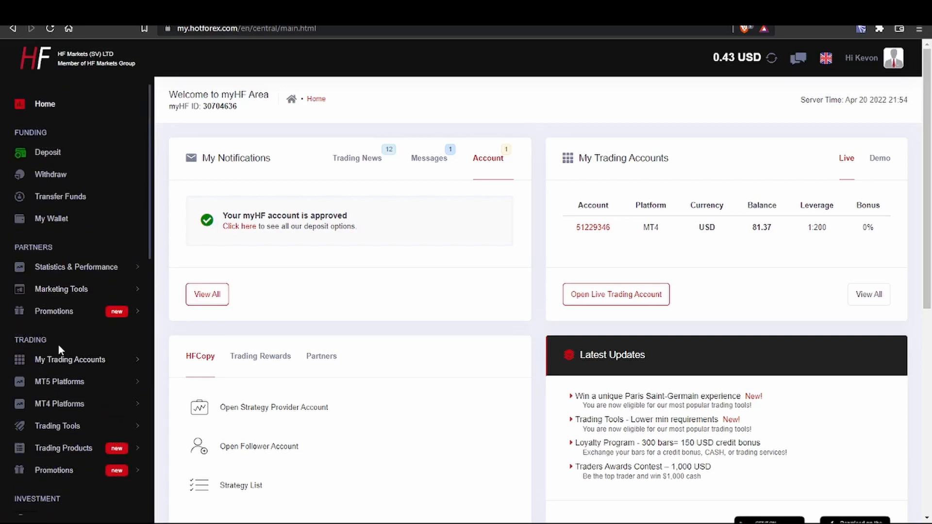
click(96, 365)
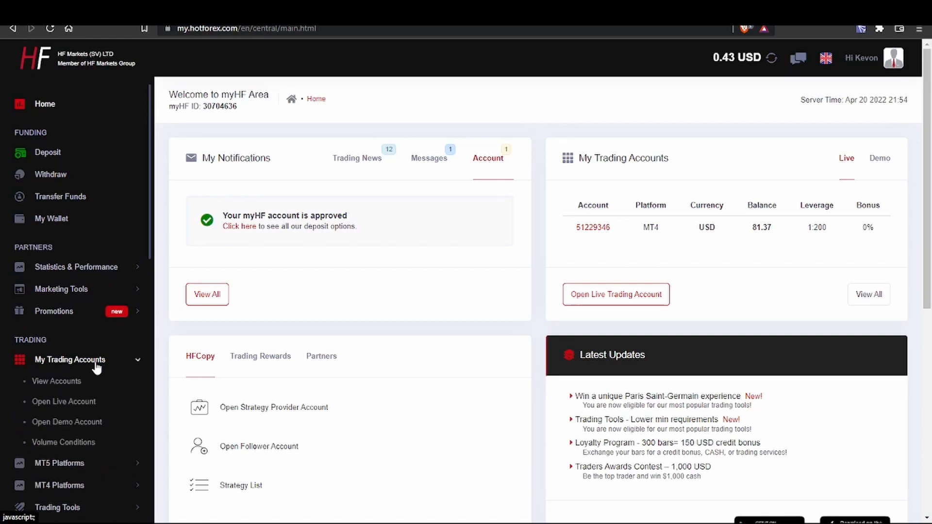
click(68, 424)
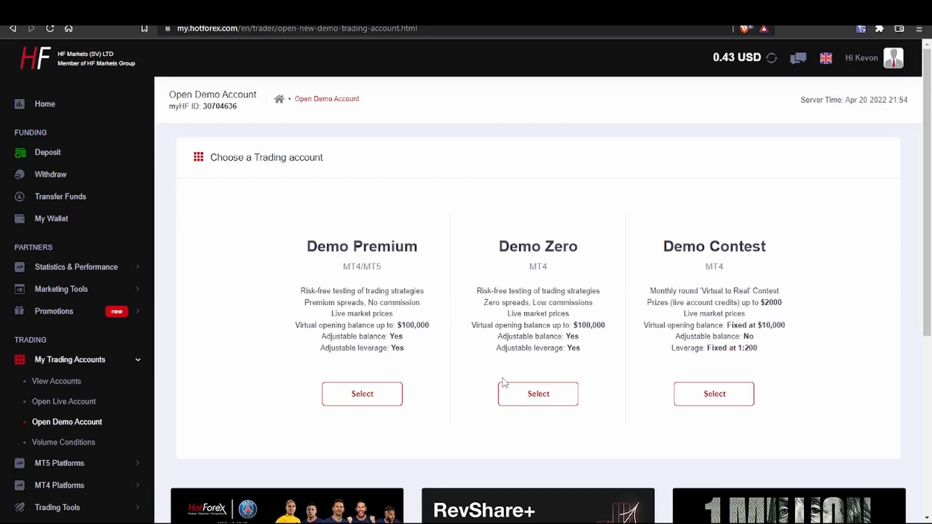
click(528, 402)
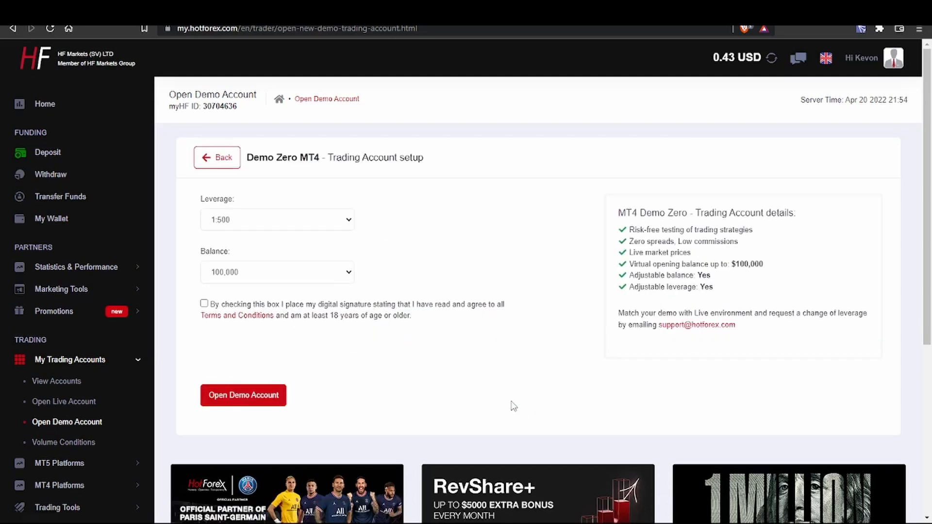
Step: Fill in the demo account setup with leverage 1:200, balance 5,000 and accepted terms, and go back without opening the account
click(351, 217)
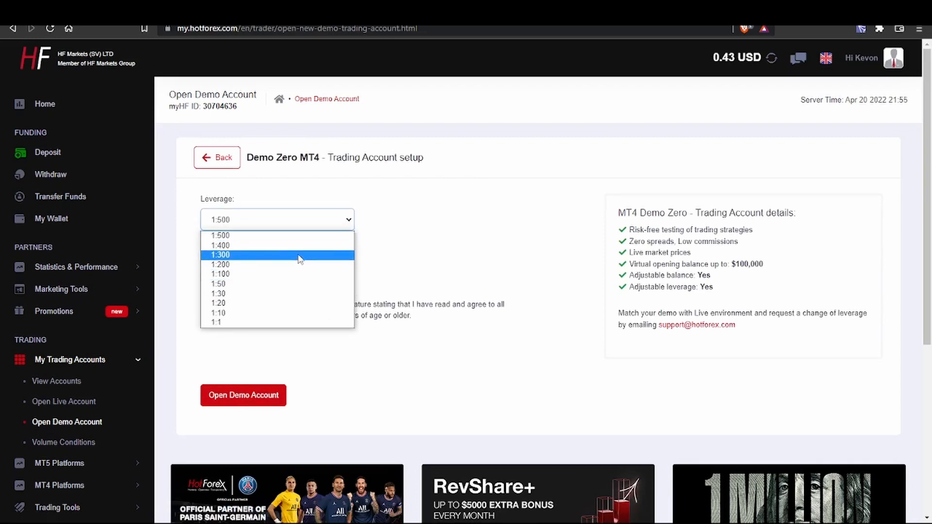
click(285, 264)
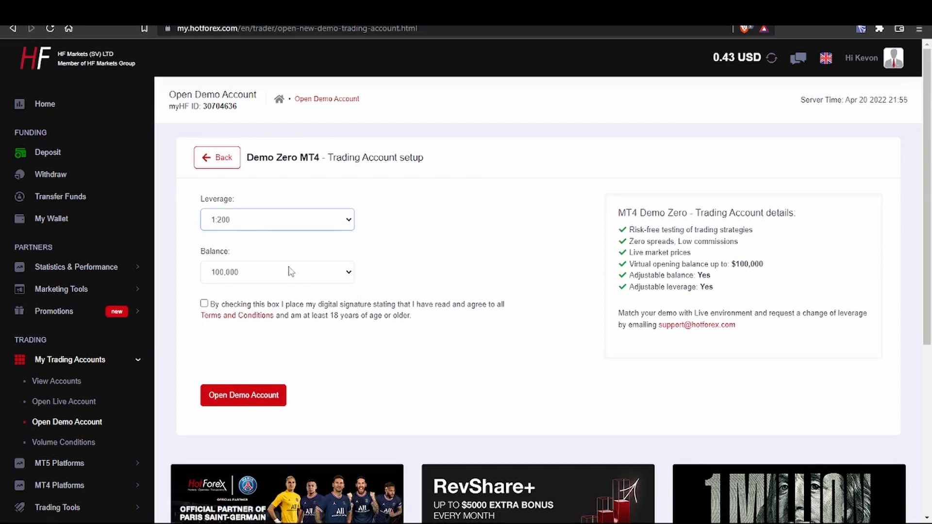
click(290, 281)
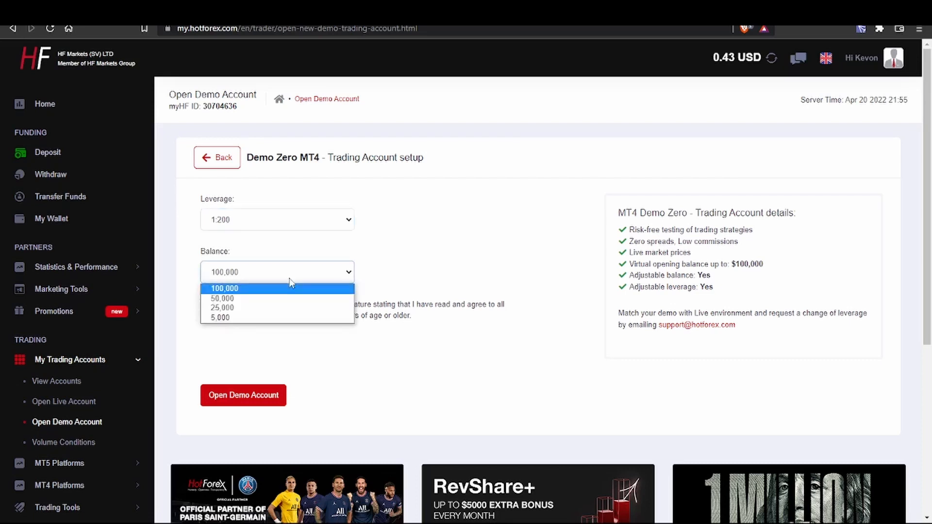
click(304, 317)
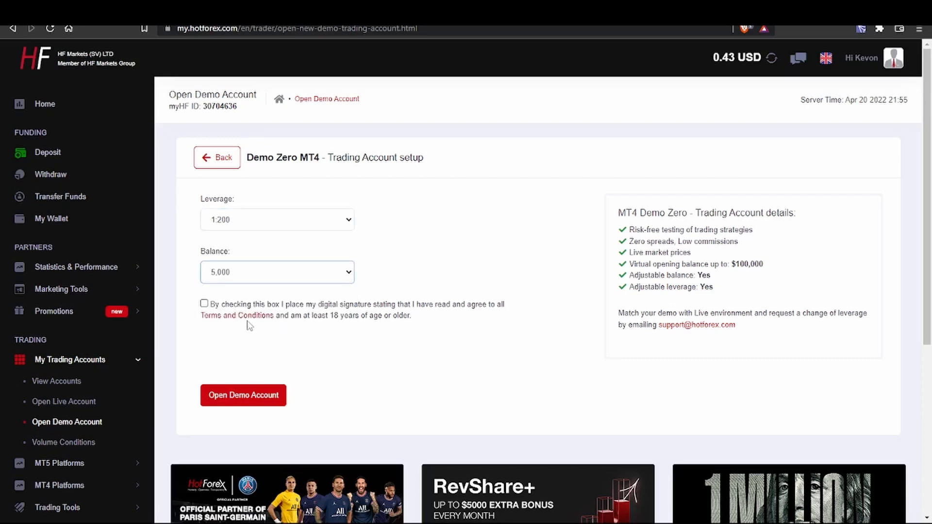
click(204, 304)
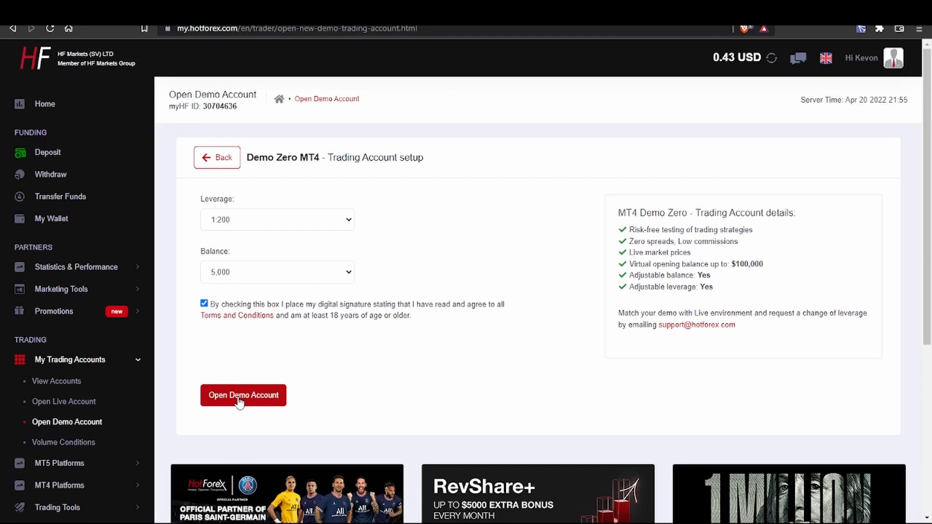
click(210, 167)
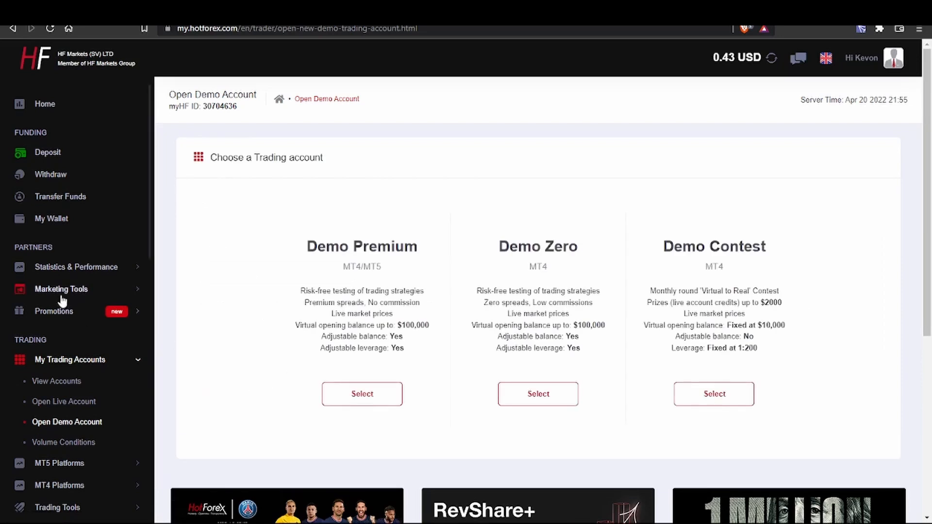
Step: Go to the desktop MT4 Terminal page and look over its download options for the trading platform
click(68, 110)
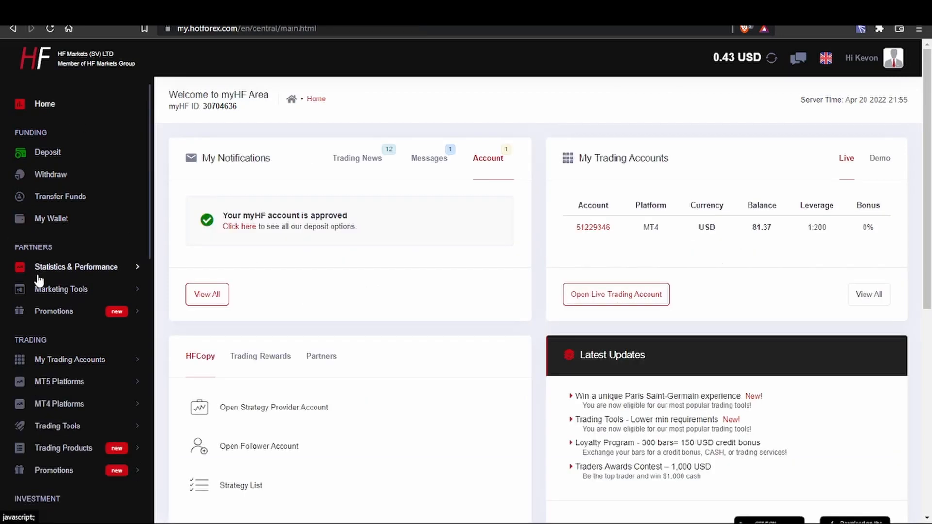
scroll(38, 280, down, 3)
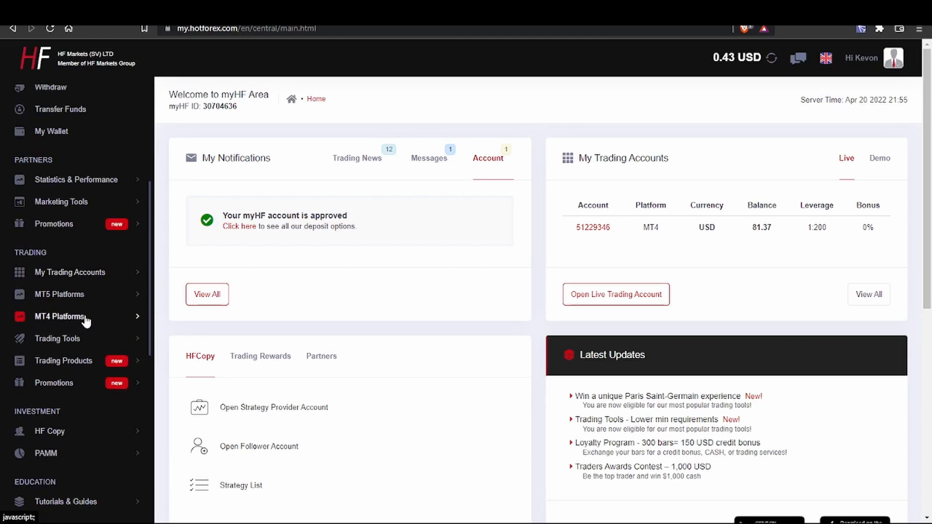
scroll(85, 322, up, 3)
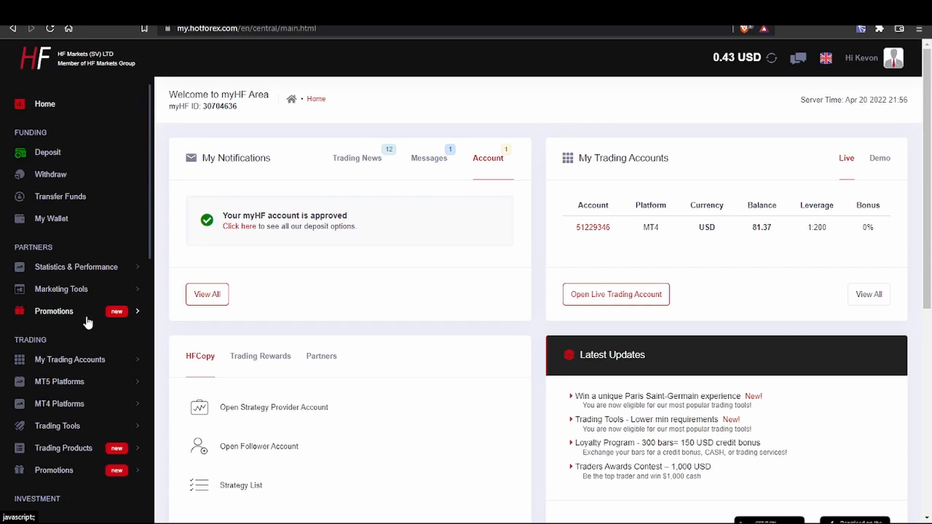
scroll(87, 322, down, 7)
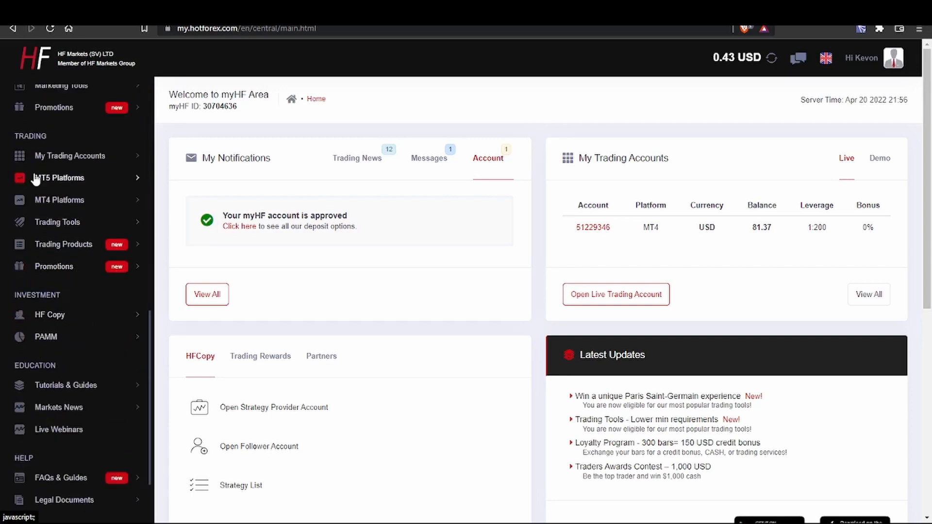
click(121, 210)
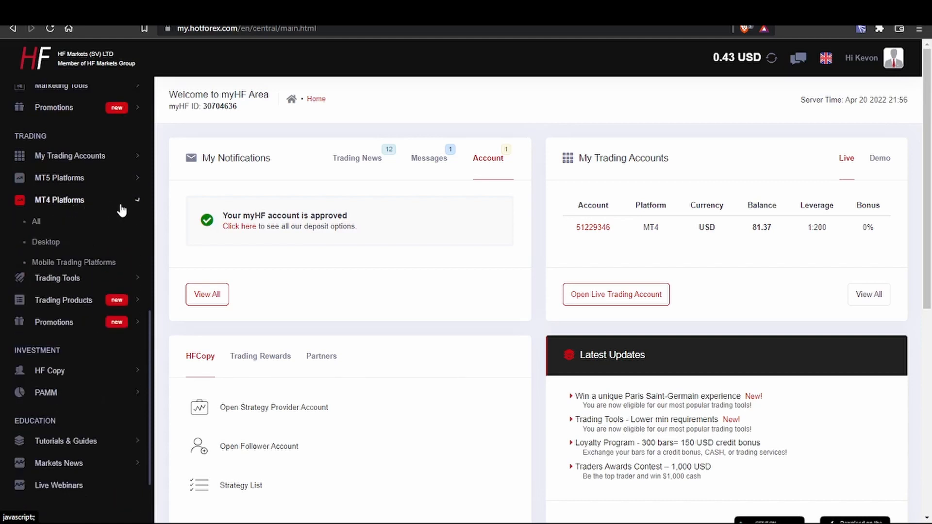
click(64, 246)
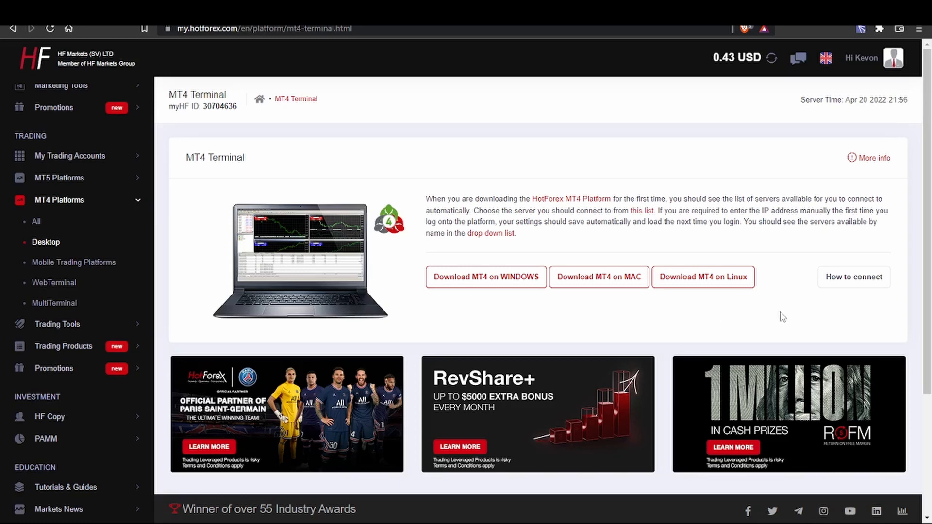
scroll(847, 333, down, 3)
scroll(645, 311, up, 3)
scroll(166, 324, down, 1)
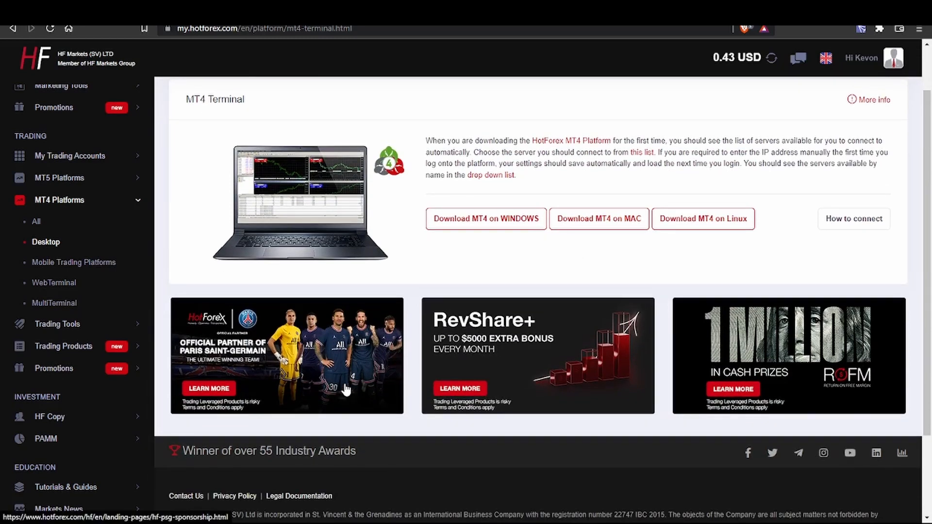
scroll(342, 390, up, 2)
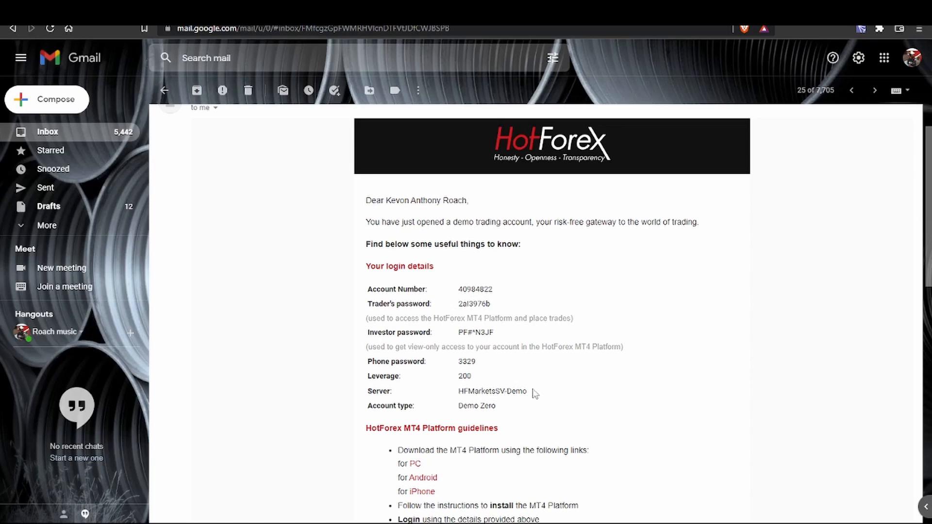
Step: Copy the server name HFMarketsSV-Demo from the login details in the demo account email in Gmail
drag(536, 403, 462, 392)
click(494, 392)
mouse_move(534, 403)
mouse_down()
mouse_move(469, 391)
mouse_move(528, 399)
mouse_up()
click(504, 394)
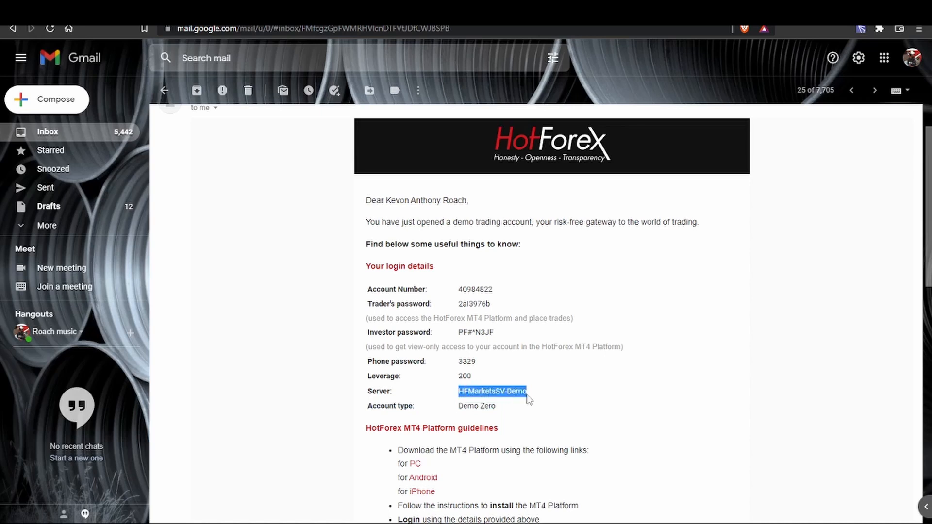
click(560, 394)
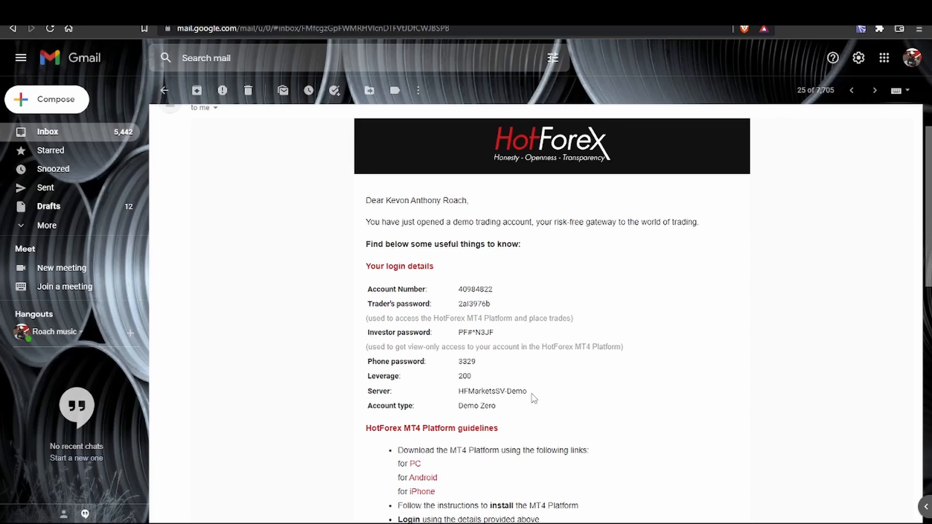
mouse_move(533, 398)
mouse_down()
mouse_move(473, 386)
mouse_move(512, 409)
mouse_move(527, 403)
mouse_up()
key(ctrl+c)
click(468, 386)
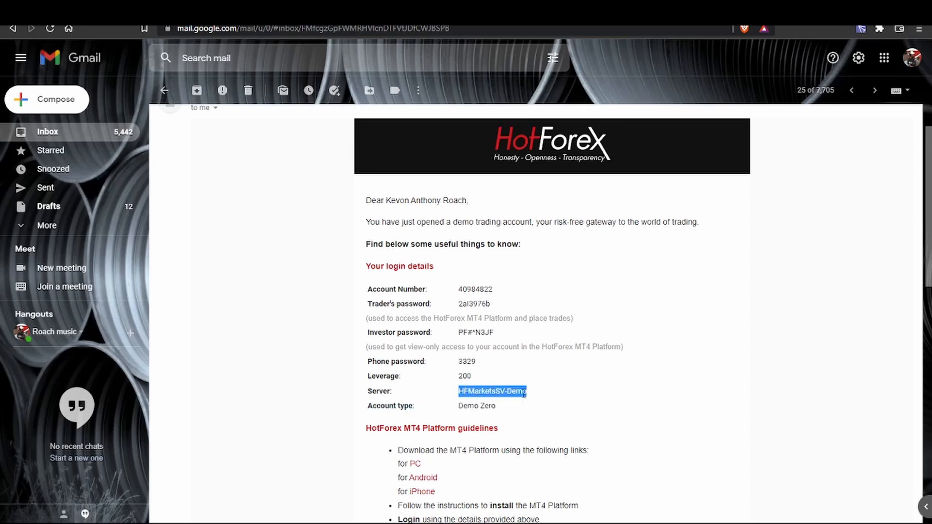
right_click(524, 394)
click(572, 404)
Step: Switch to HotForex MetaTrader and replace the server in the trade account login dialog with HFMarketsSV-Demo
key(alt+Tab)
key(alt+Tab)
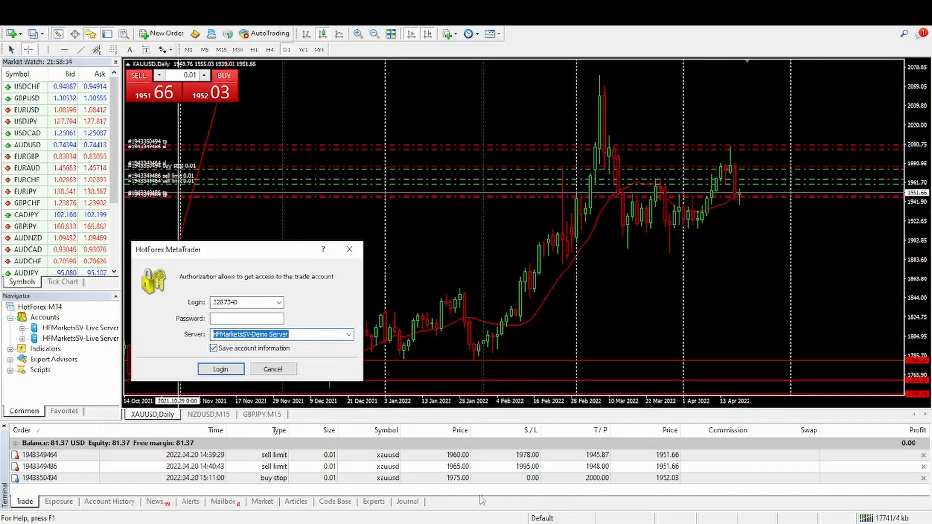
click(316, 334)
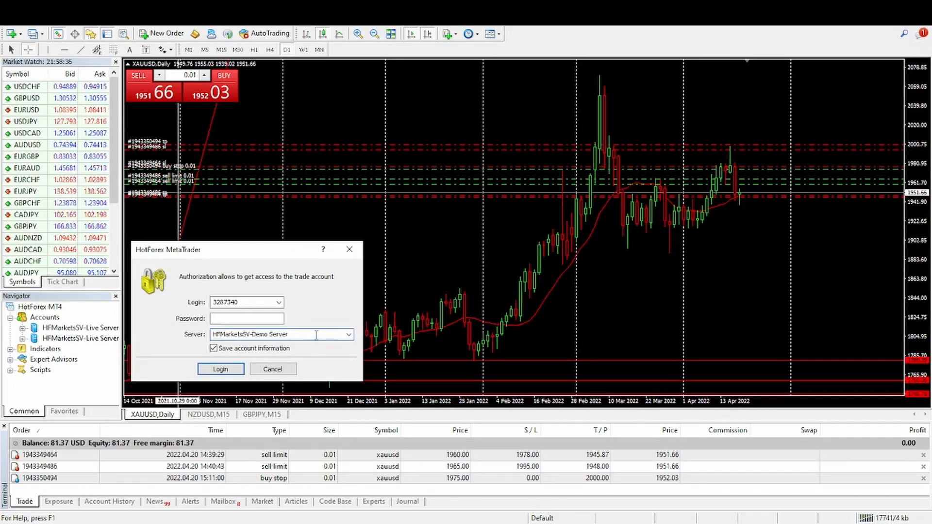
drag(280, 333, 203, 337)
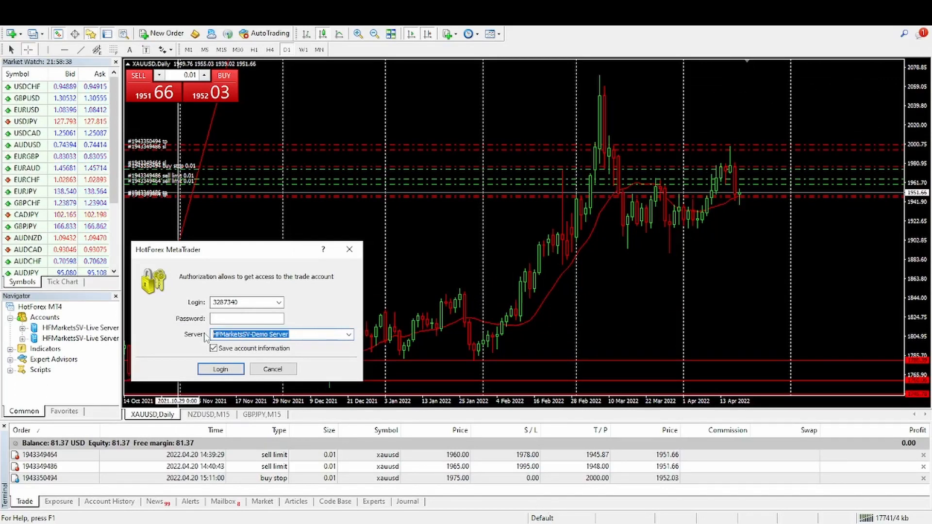
key(ctrl+v)
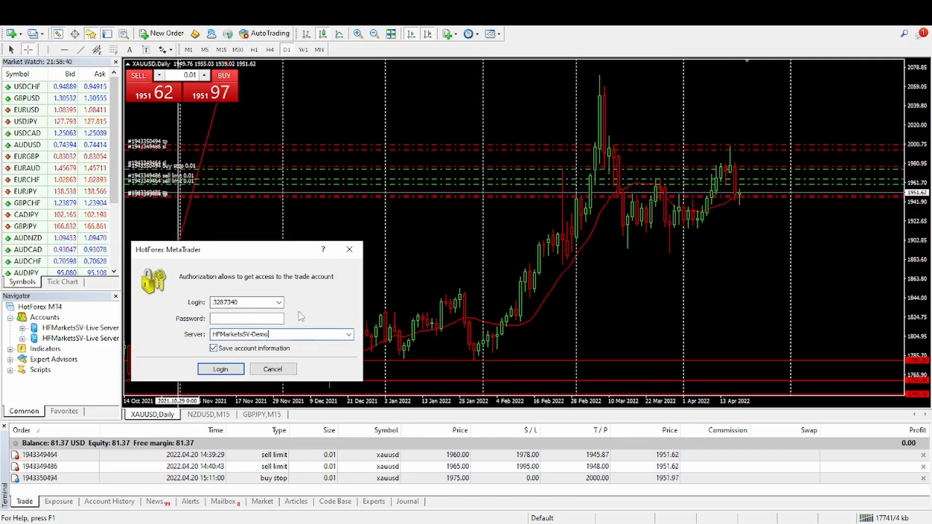
Step: Copy the demo account number from the email in Gmail and replace the login in the HotForex MetaTrader login dialog with it
double_click(262, 302)
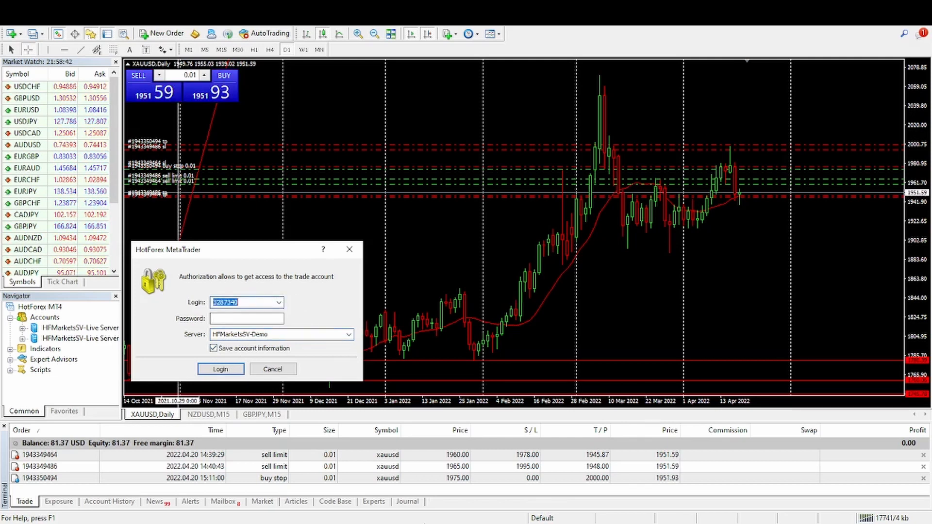
key(alt+Tab)
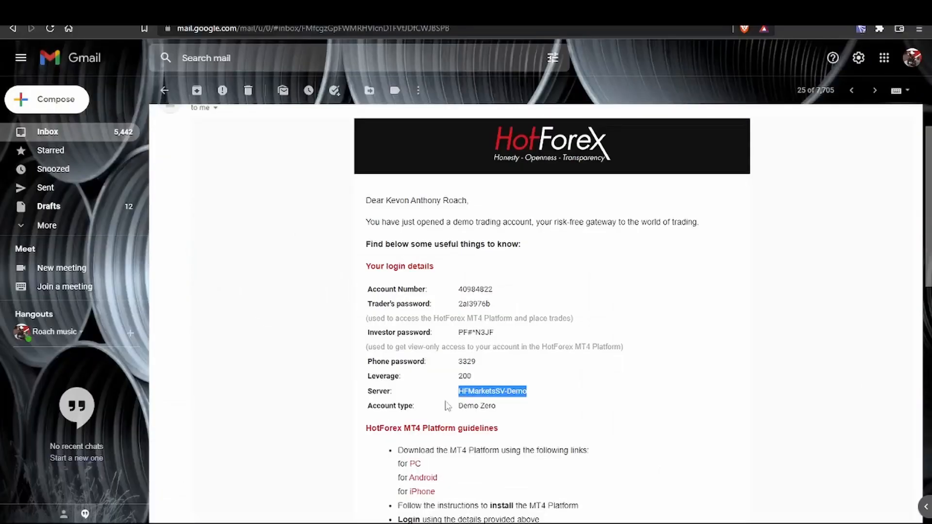
double_click(486, 289)
right_click(487, 289)
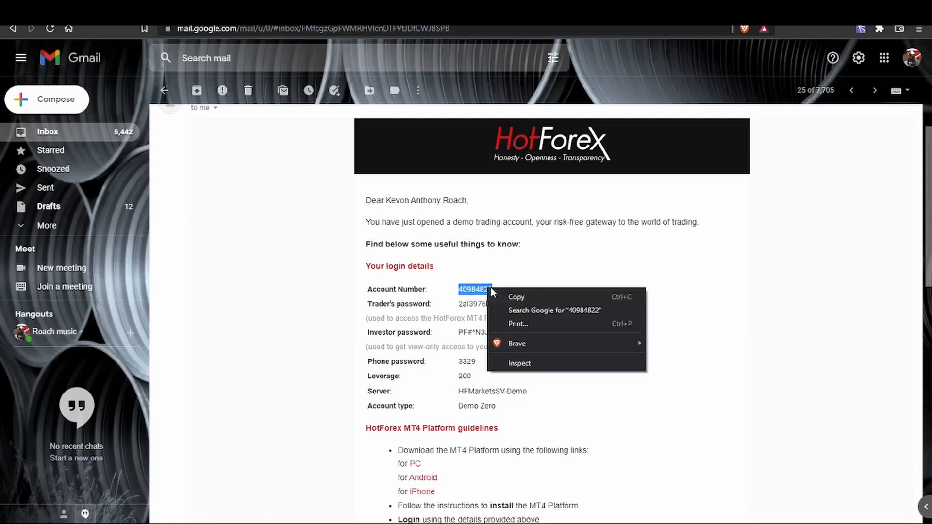
click(515, 297)
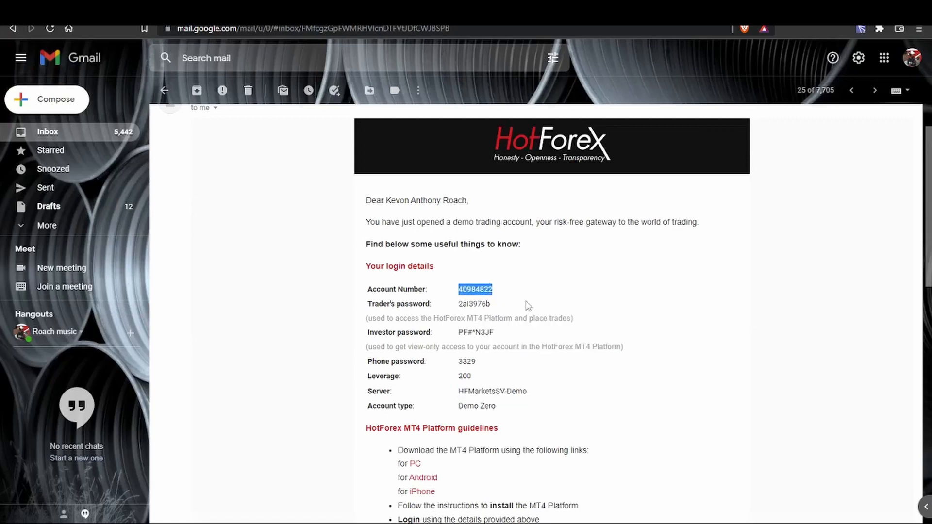
key(alt+Tab)
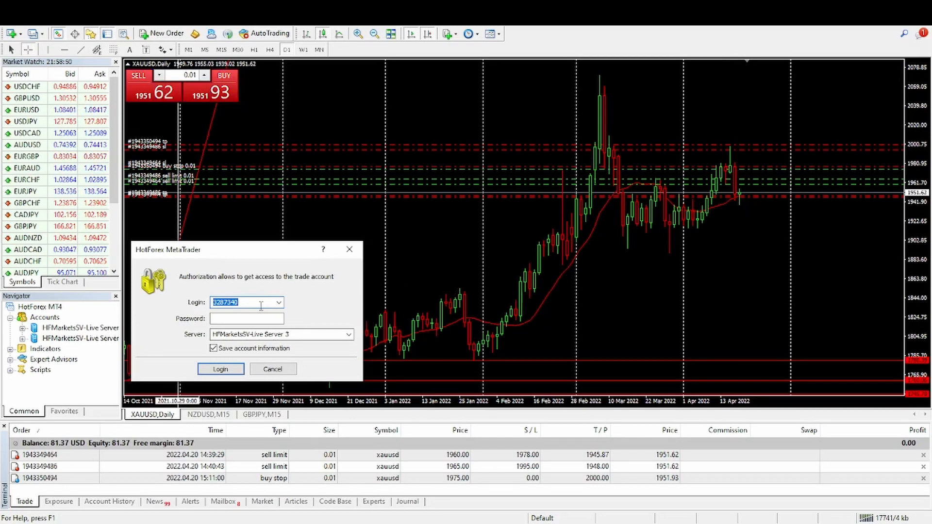
key(ctrl+v)
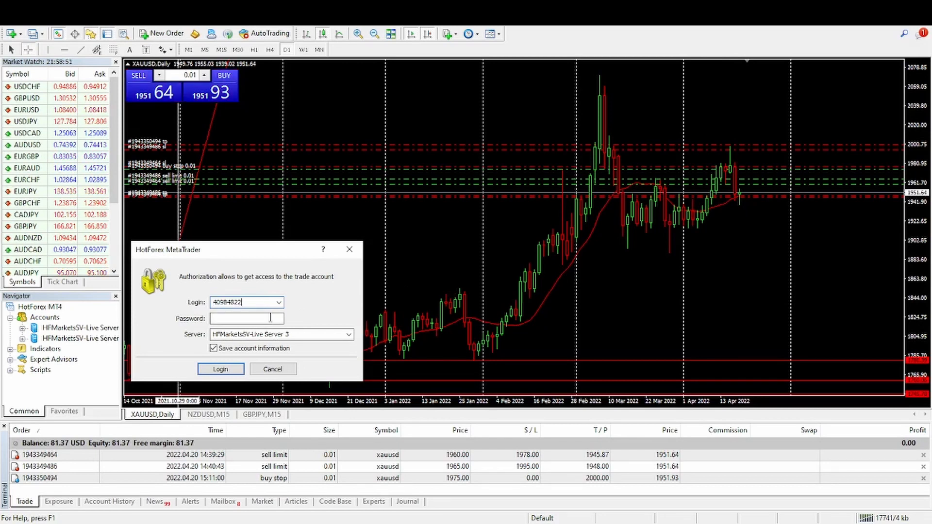
Step: Try to transfer the trader's password from the Gmail email to the password field in HotForex MetaTrader and log in
key(alt+Tab)
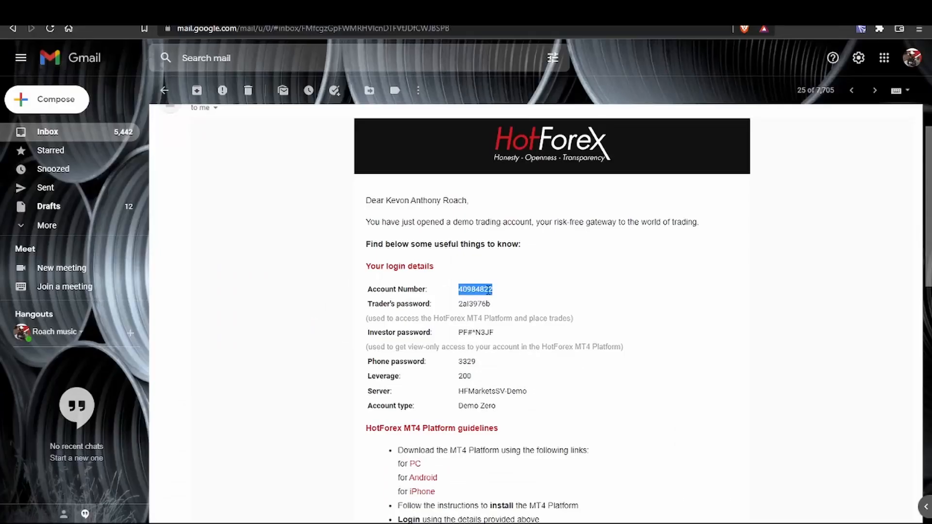
click(470, 309)
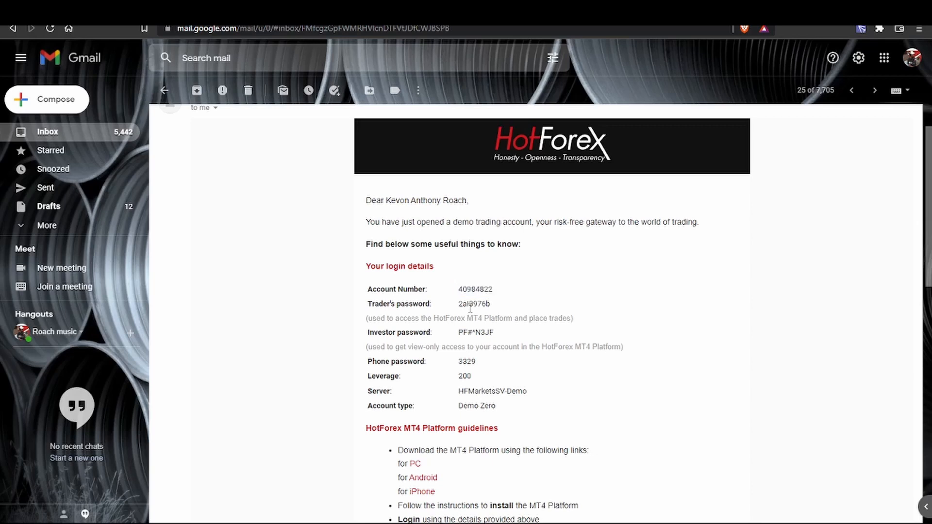
double_click(473, 303)
key(alt+Tab)
click(239, 319)
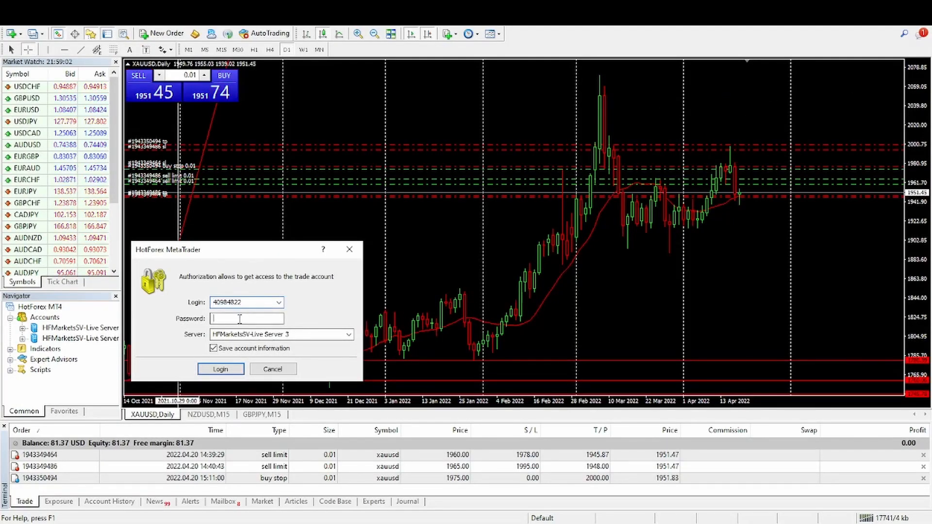
key(ctrl+v)
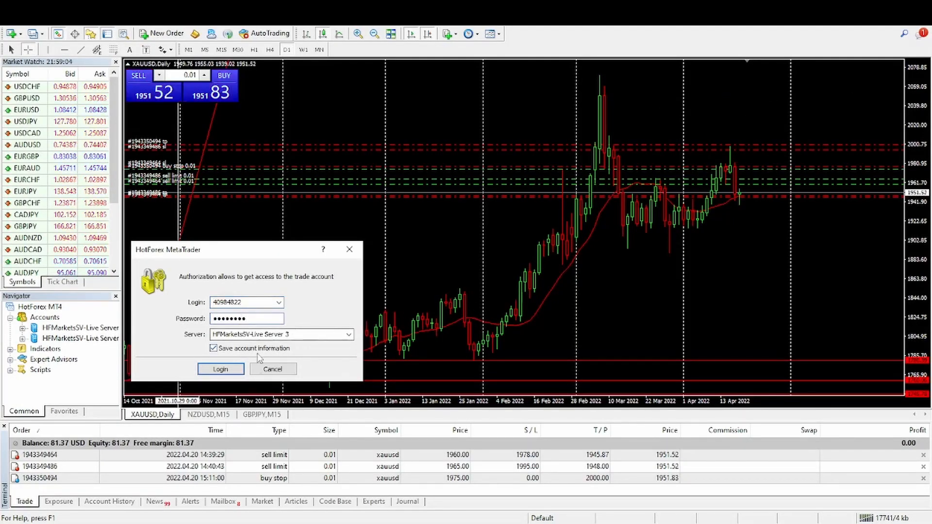
click(221, 369)
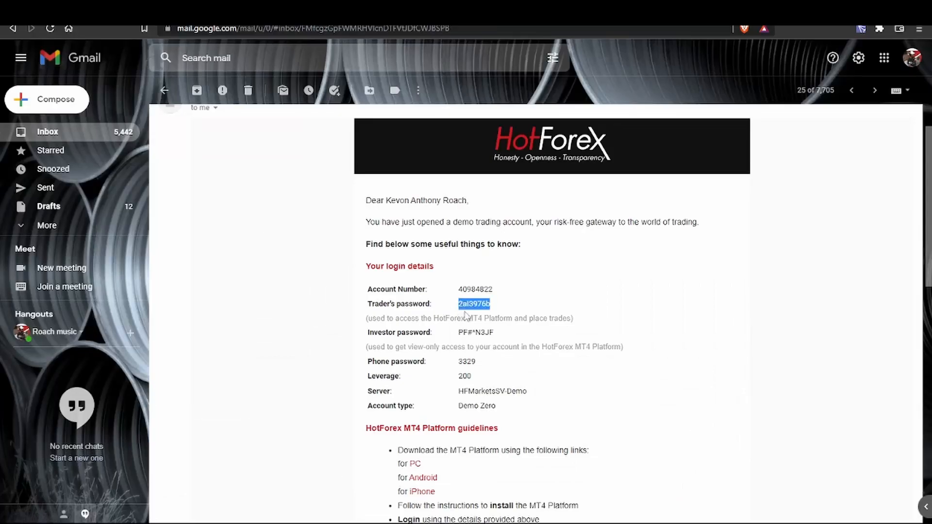
Step: Copy the trader's password from the Gmail email, replace the password in the HotForex MetaTrader login dialog with it, and log in
right_click(469, 309)
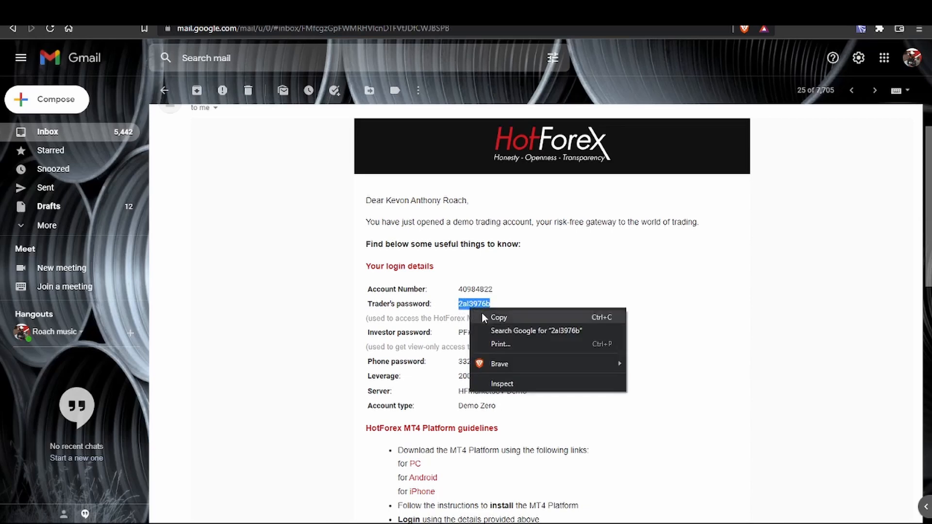
click(481, 313)
key(alt+Tab)
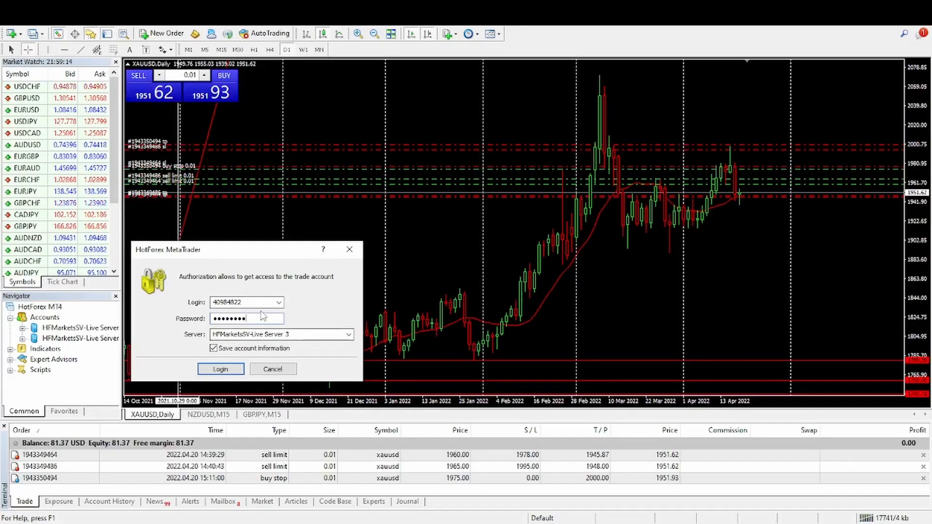
drag(261, 318, 165, 306)
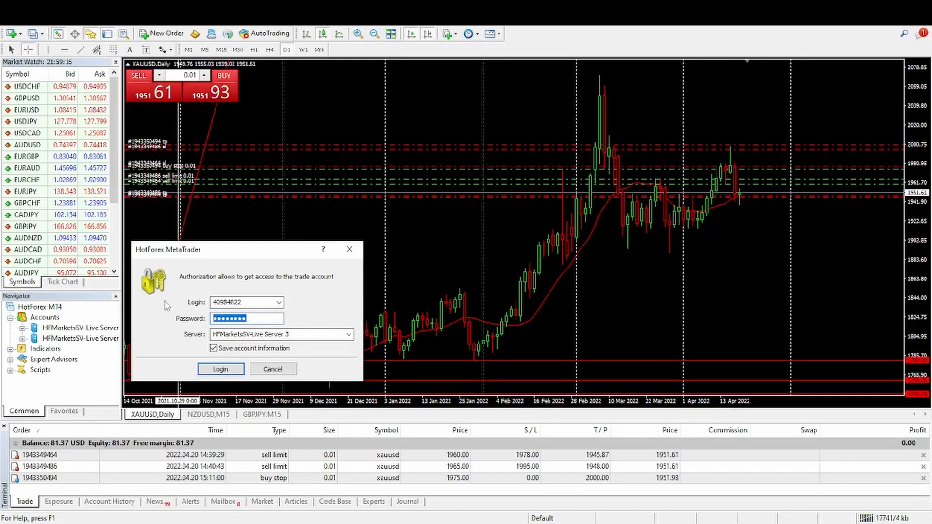
key(ctrl+v)
click(221, 369)
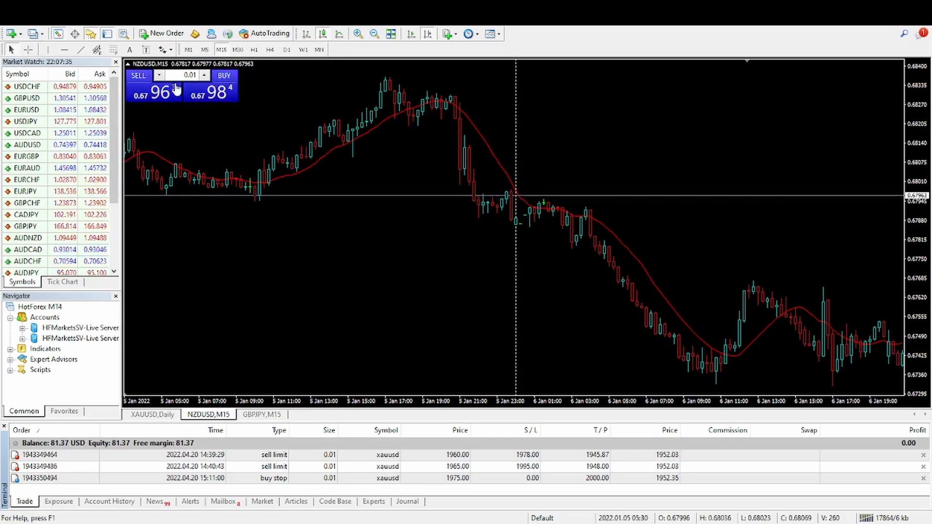
Step: Open the symbol list and look through the instruments in the Commodities and Shares US groups
click(28, 24)
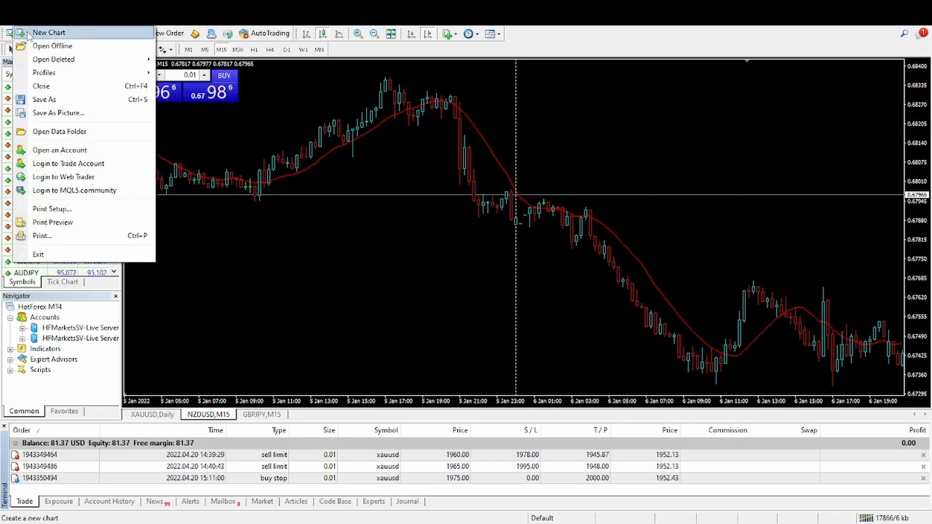
mouse_move(47, 29)
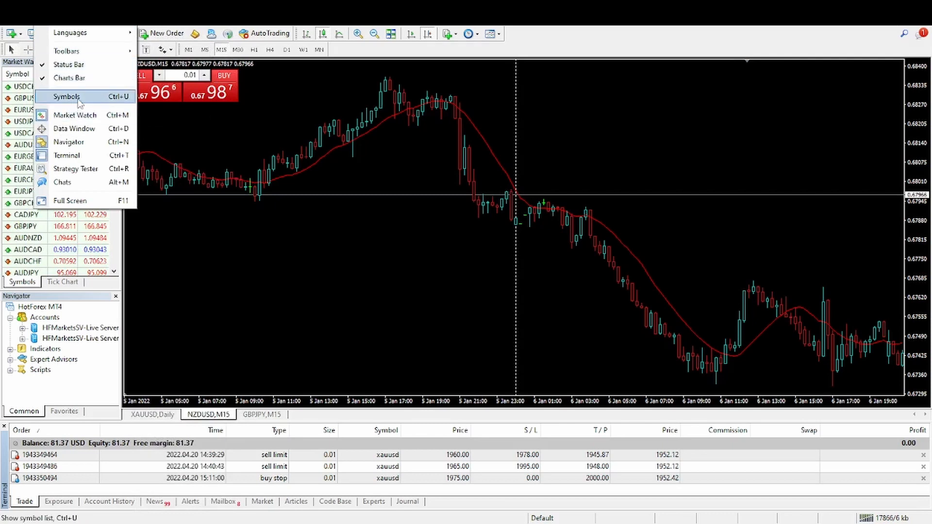
click(66, 97)
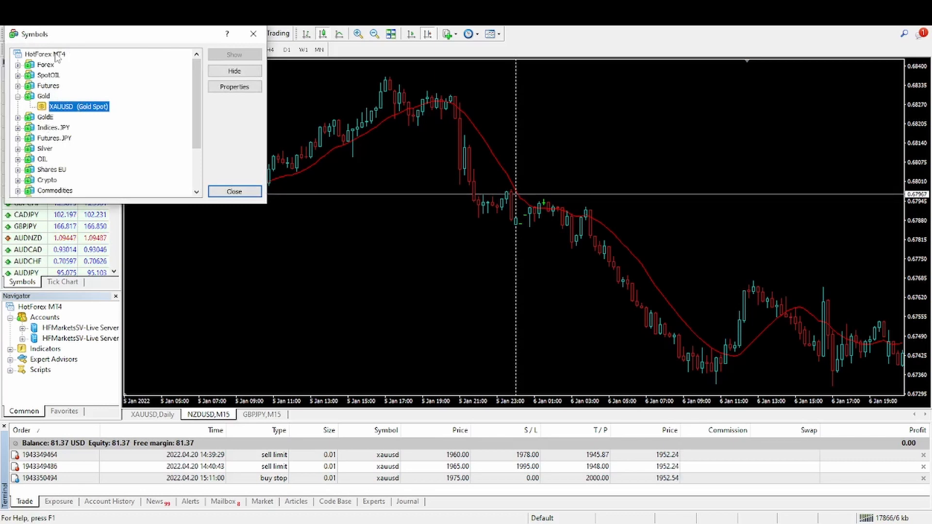
scroll(63, 130, down, 2)
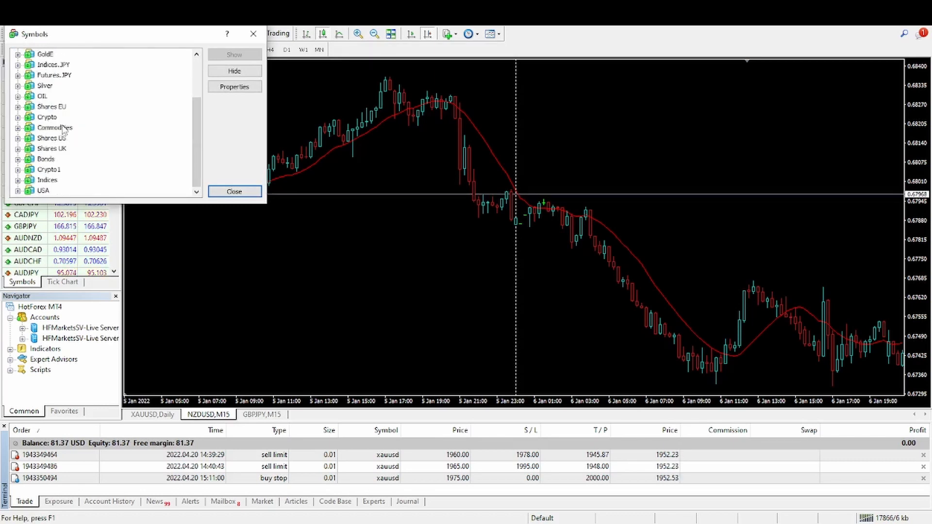
click(18, 128)
scroll(19, 136, down, 2)
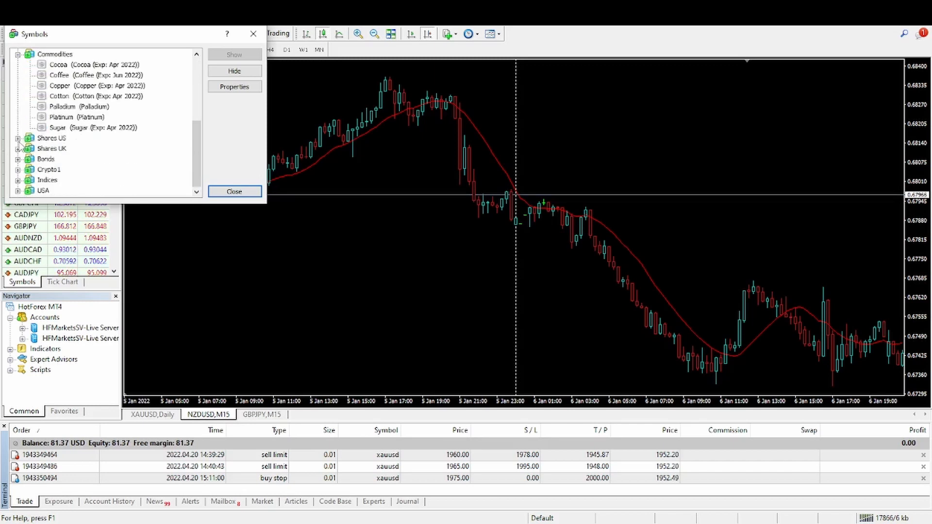
click(18, 138)
scroll(22, 148, down, 6)
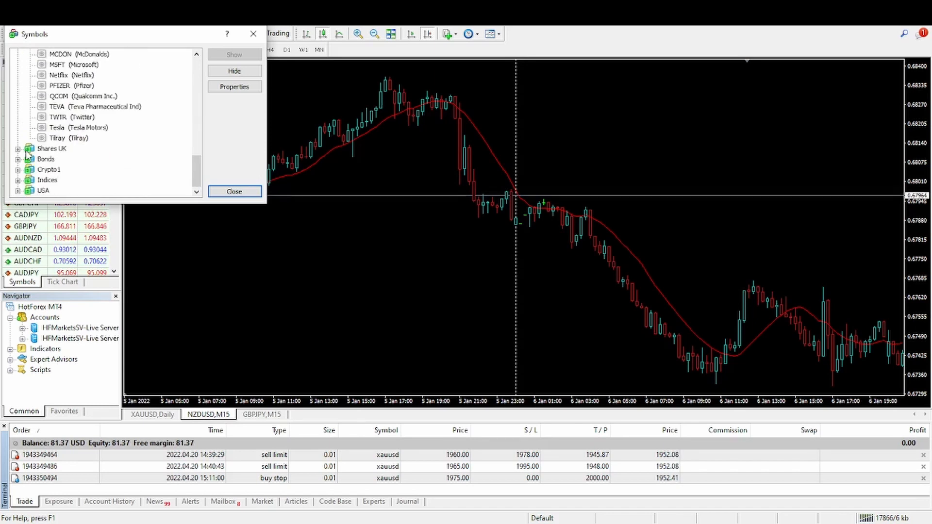
scroll(48, 148, up, 15)
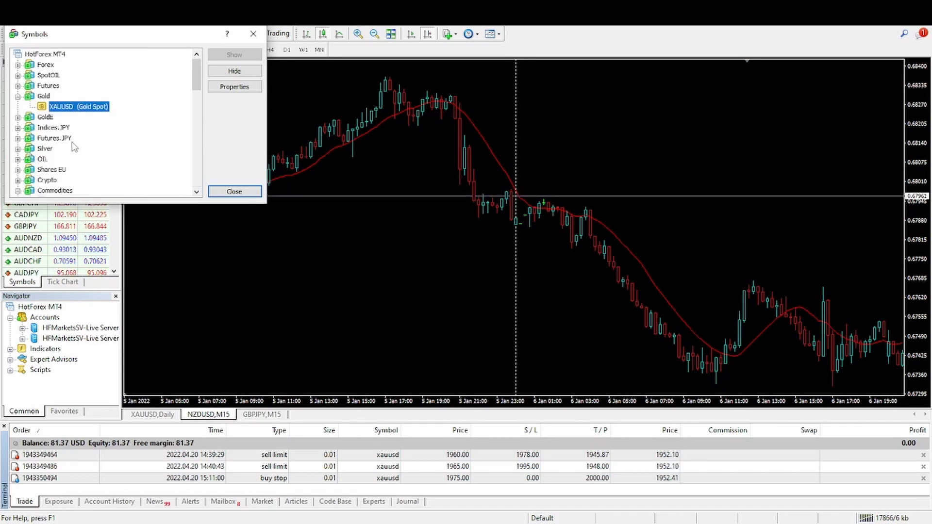
Step: Show the Palladium commodity in the Market Watch list and close the symbol list
scroll(55, 122, down, 5)
click(51, 86)
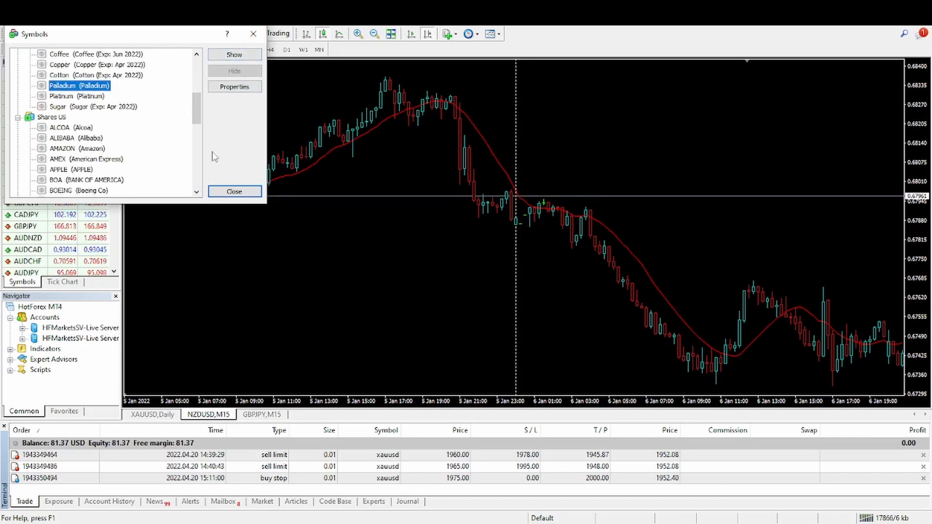
click(248, 57)
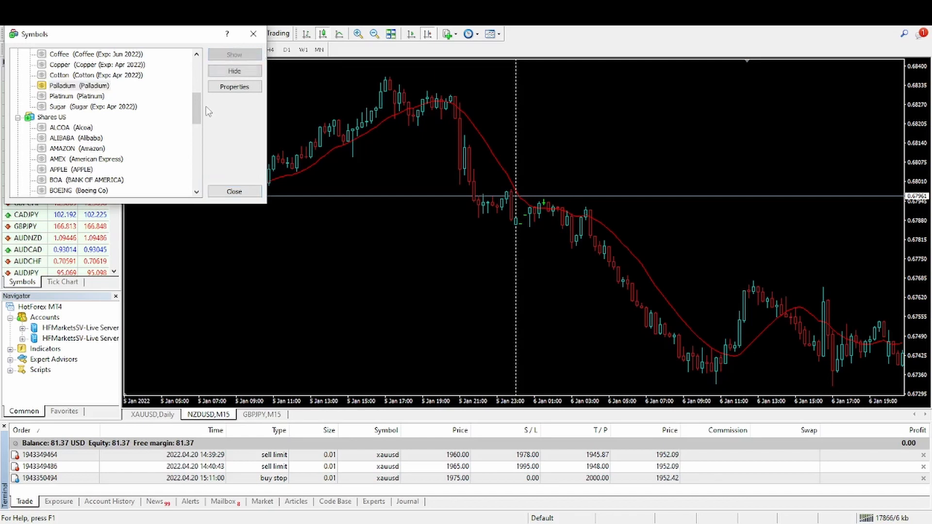
click(223, 190)
scroll(52, 152, down, 3)
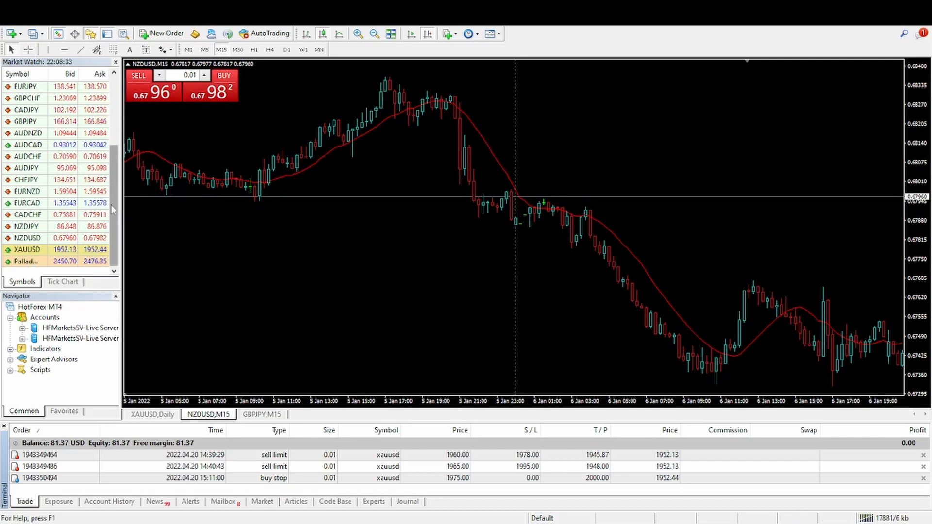
Step: Hide Palladium from the Market Watch list
right_click(36, 264)
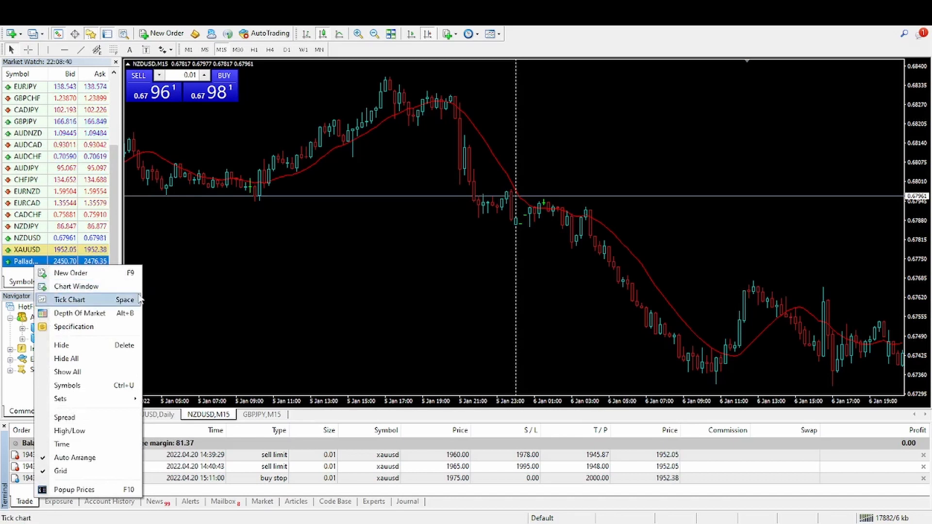
click(100, 347)
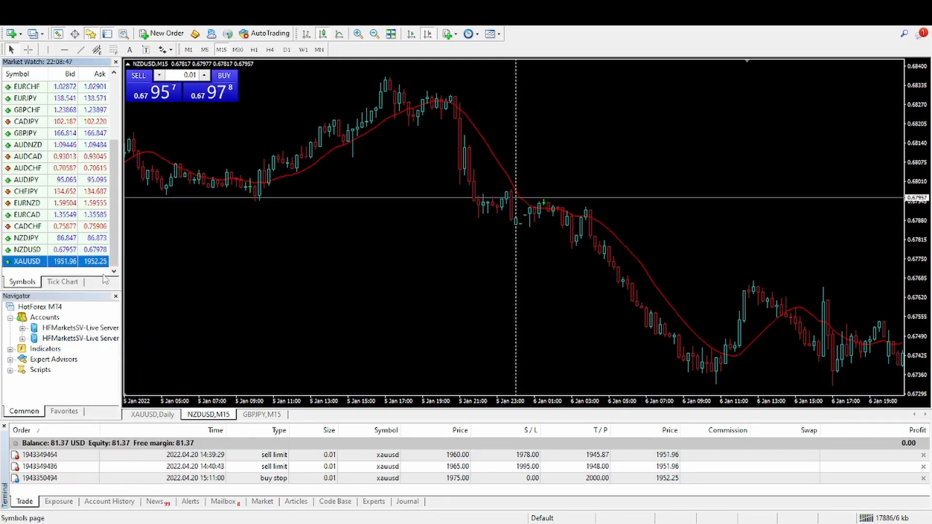
scroll(103, 277, up, 3)
scroll(103, 276, down, 3)
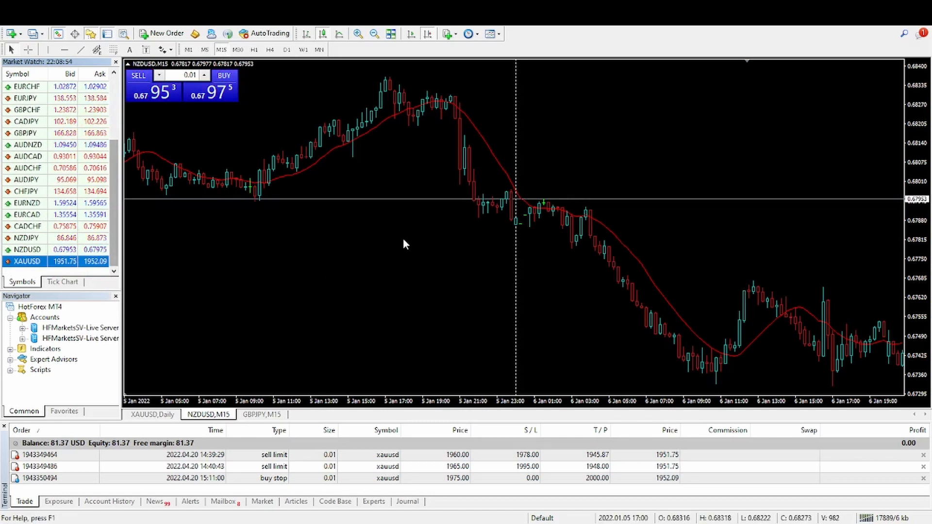
Step: Bring the NZDUSD M15 chart forward to its latest candles with Auto Scroll
scroll(404, 237, down, 10)
scroll(404, 239, down, 12)
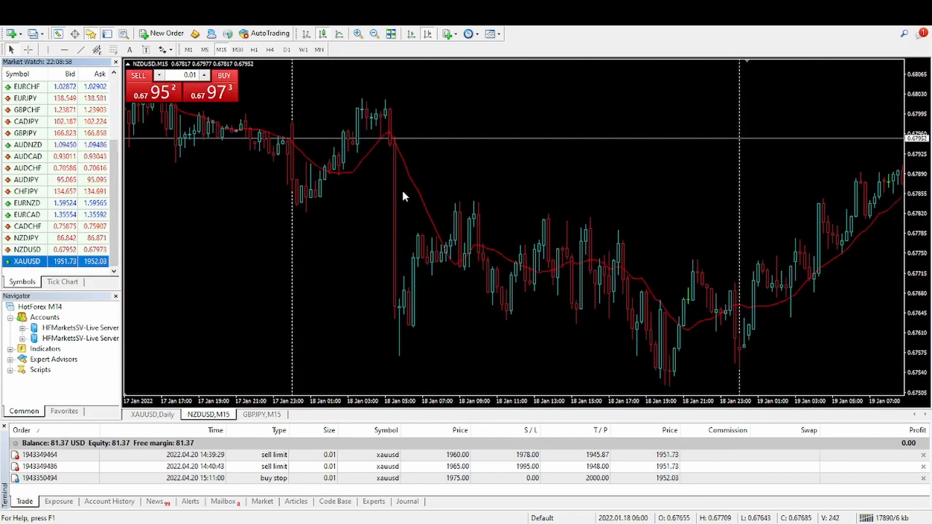
click(411, 35)
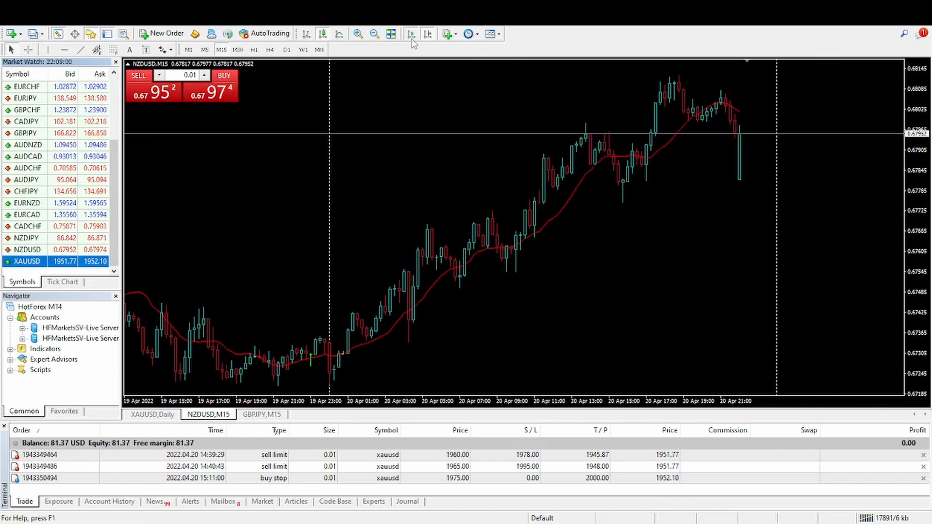
Step: Open the NZDUSD chart's properties and look through the available color schemes
right_click(564, 228)
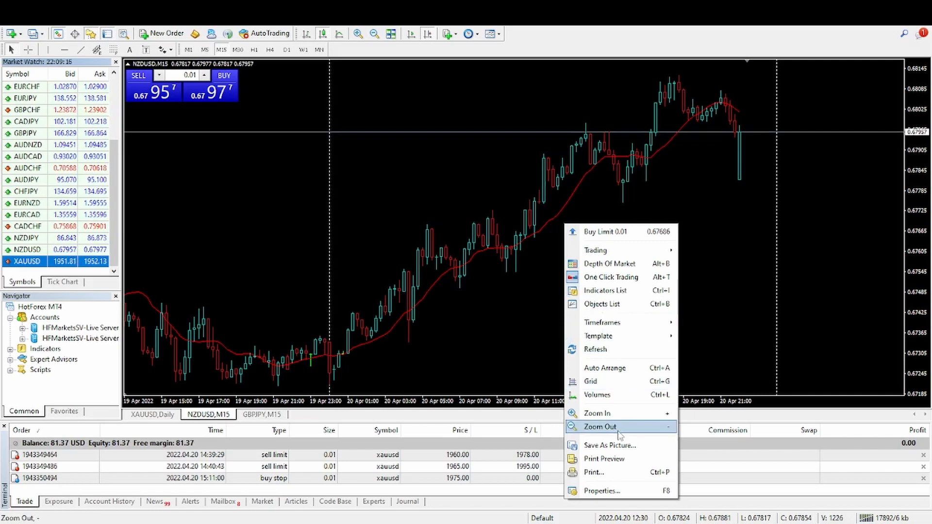
click(603, 491)
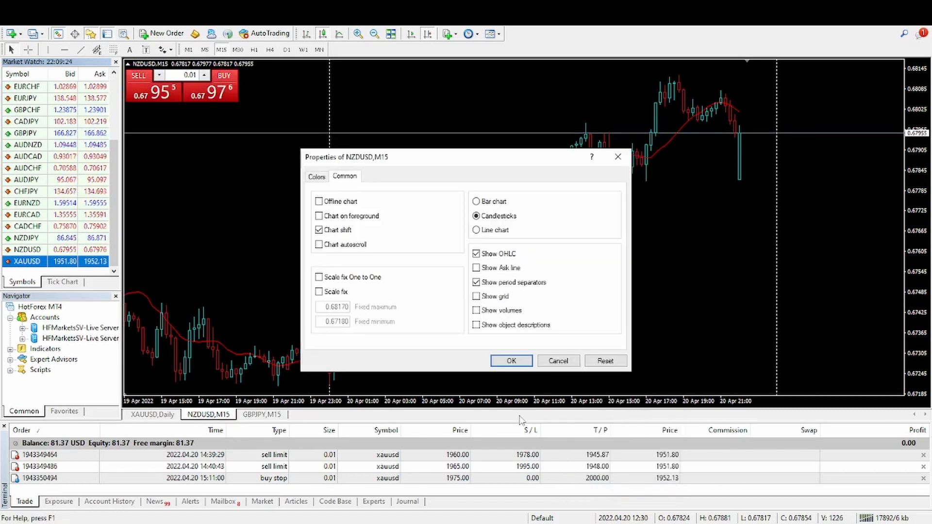
click(320, 176)
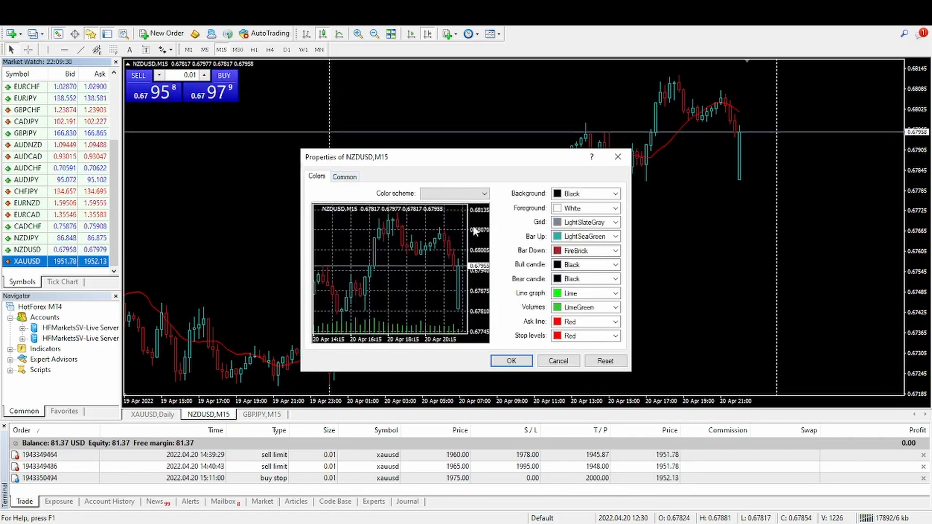
click(484, 194)
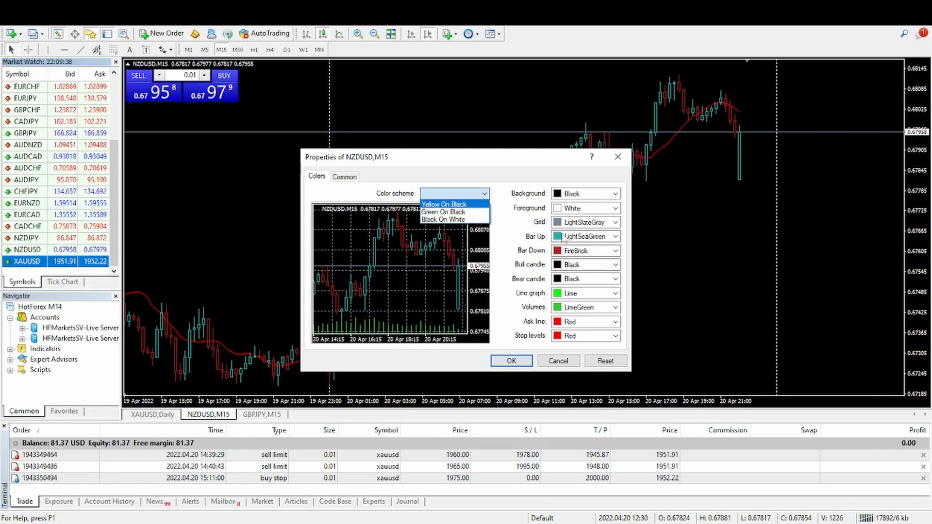
click(521, 229)
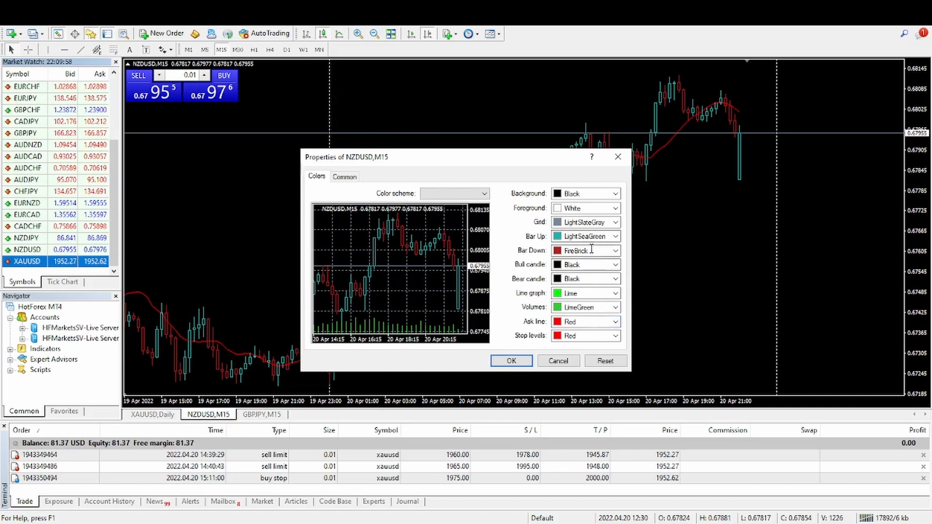
Step: Try LawnGreen as the Bar Up color and Orange as the Bar Down color for the NZDUSD chart
click(616, 236)
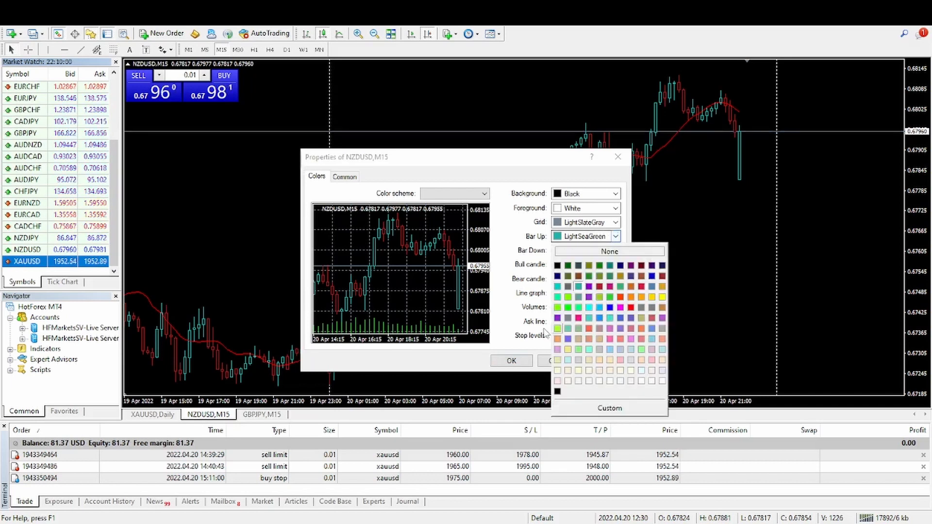
click(574, 302)
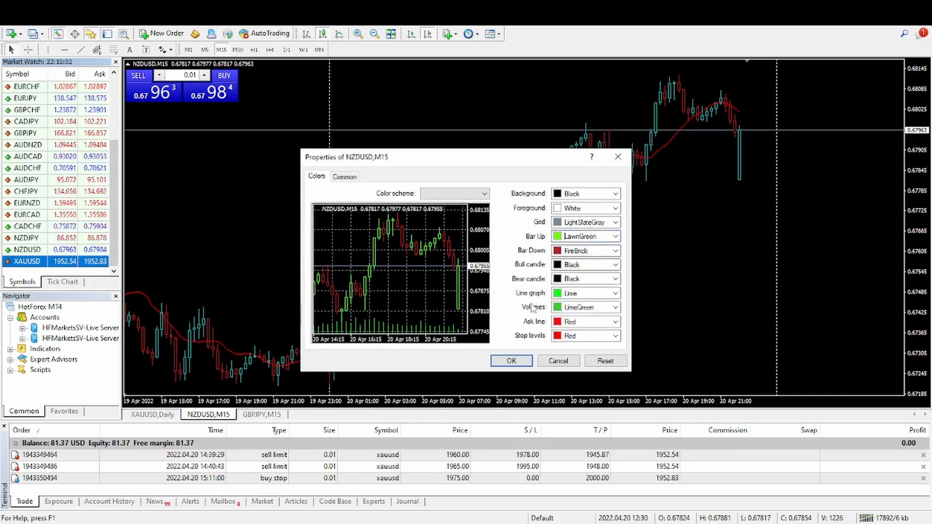
click(615, 251)
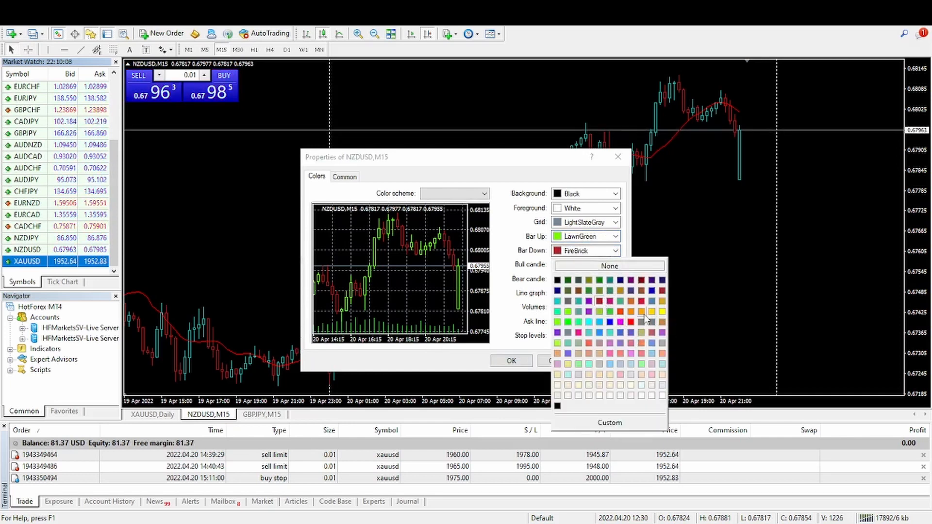
click(642, 312)
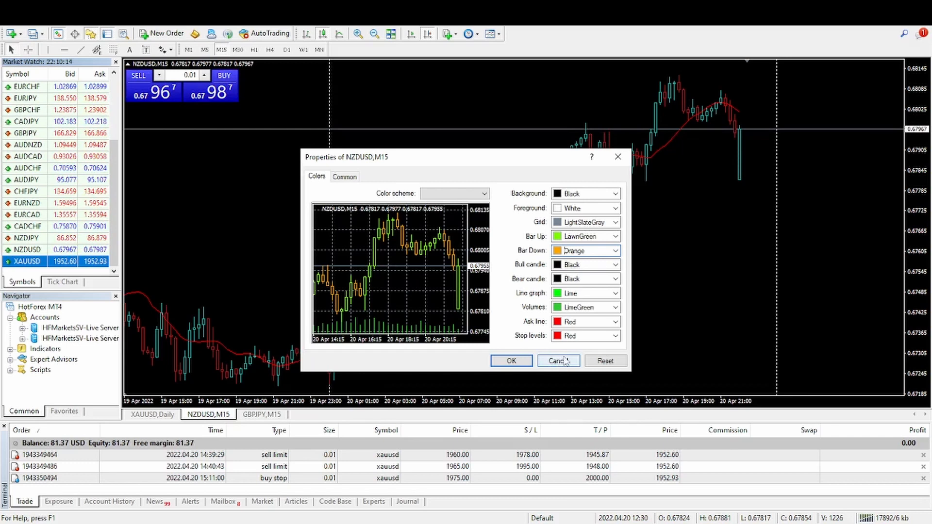
Step: Try the grid and bar chart options in the chart's common properties, return to candlesticks and discard all property changes
click(346, 177)
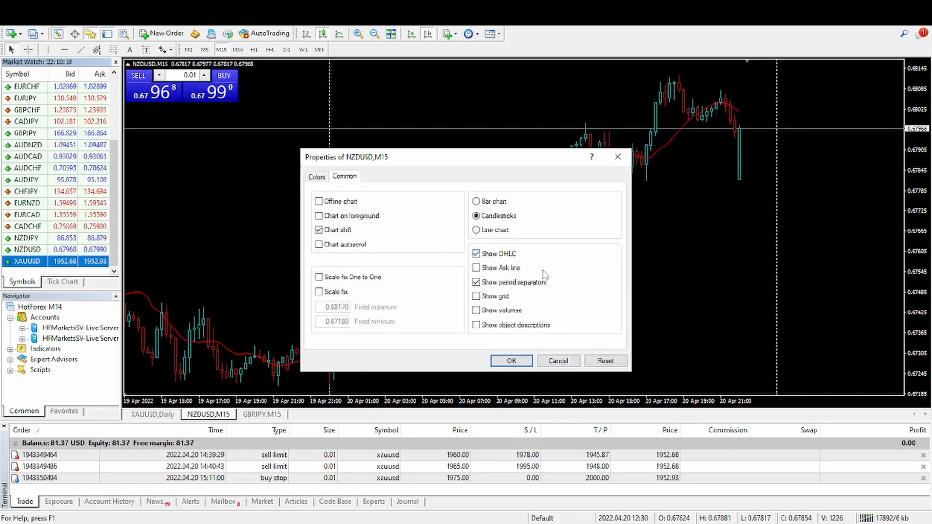
click(477, 297)
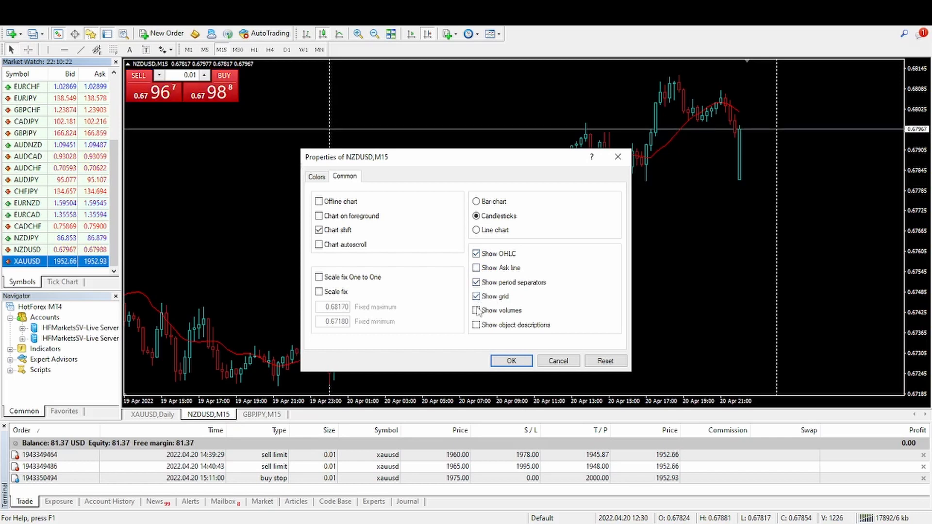
click(476, 297)
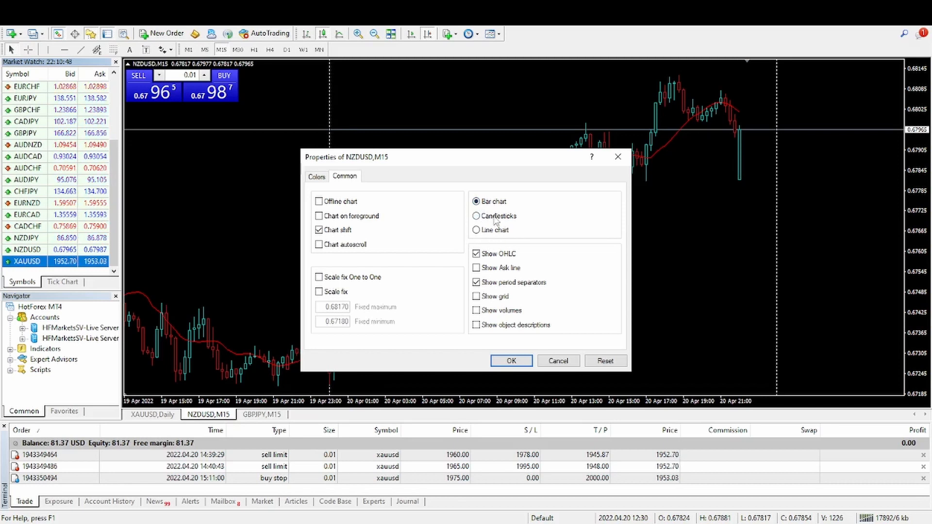
click(496, 218)
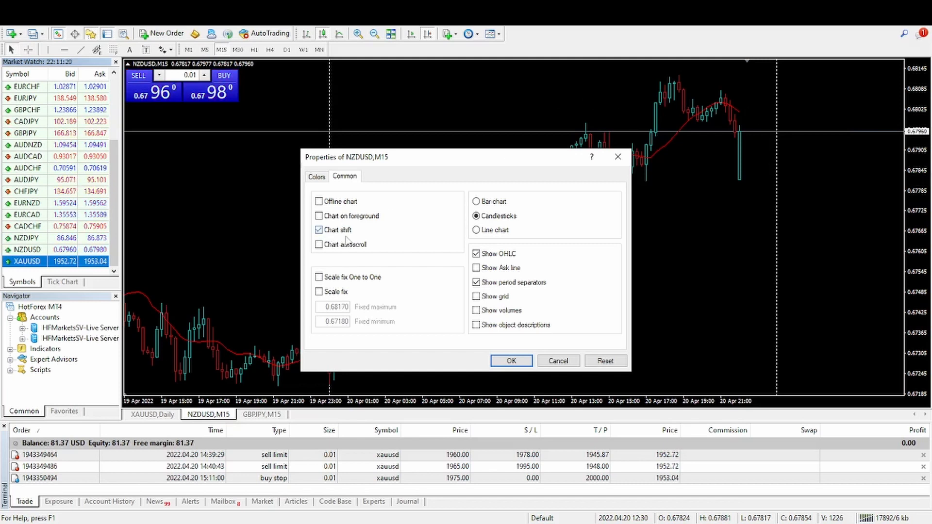
click(573, 362)
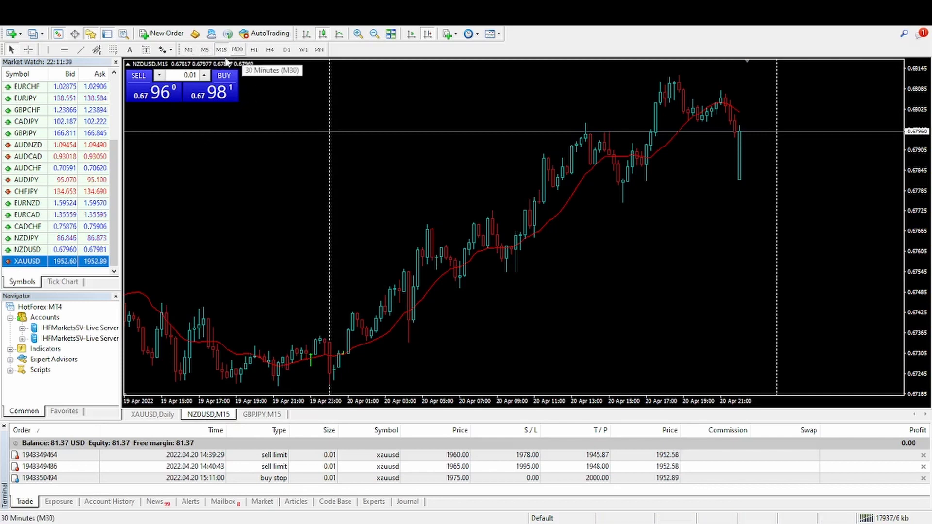
Step: Go through the M1, M5 and M15 timeframes on the NZDUSD chart and set it to H4
click(189, 50)
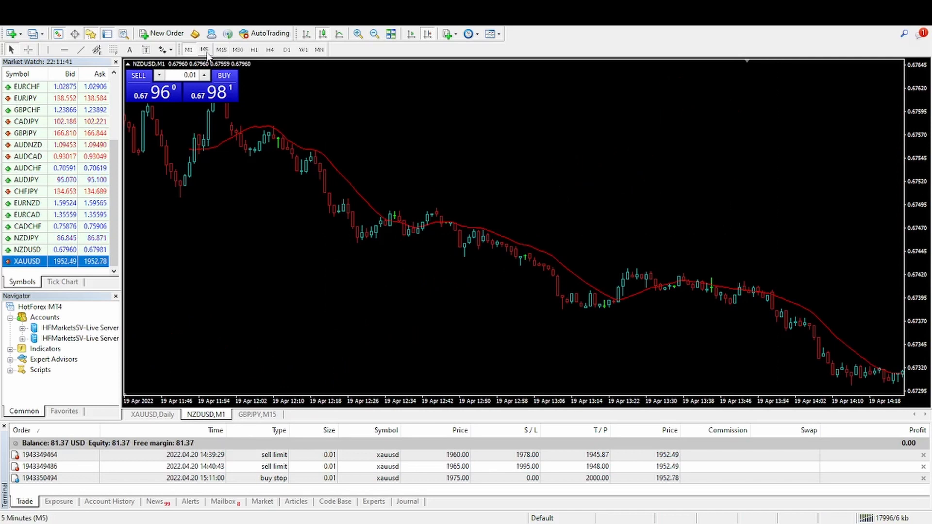
click(204, 50)
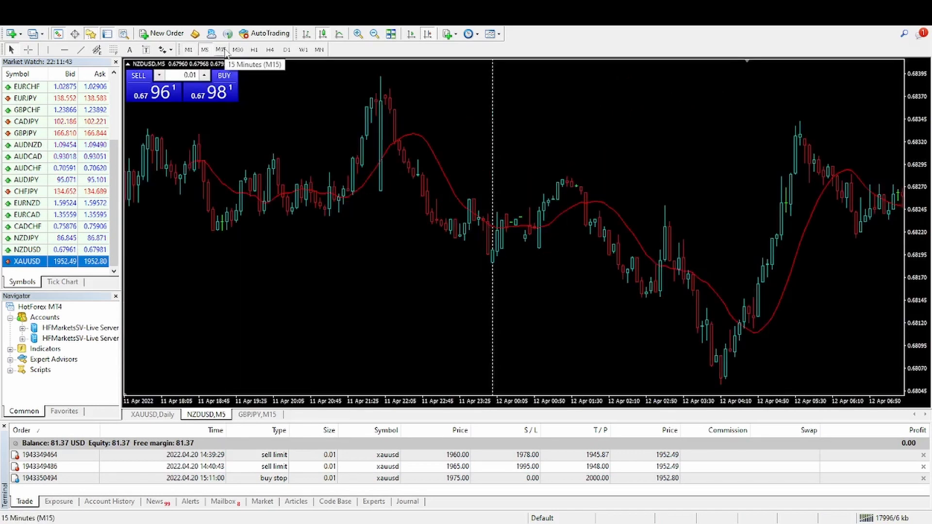
click(221, 50)
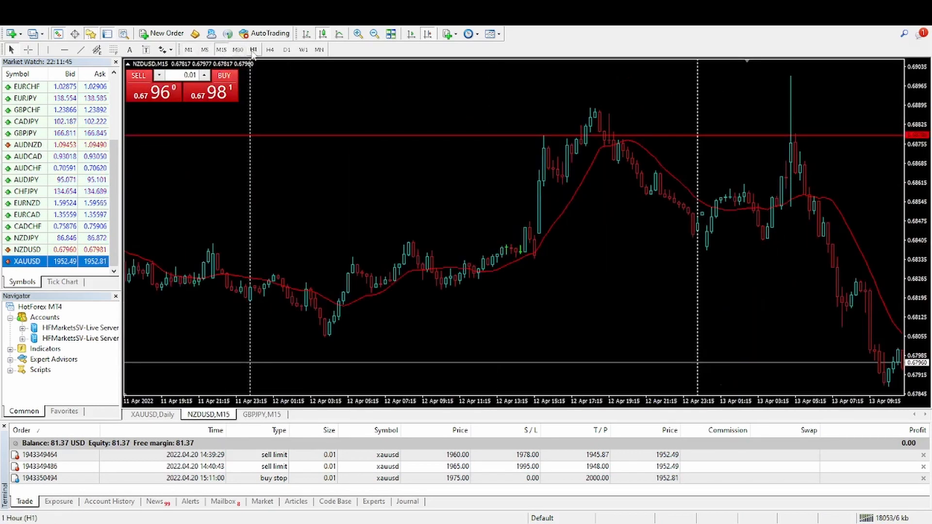
click(269, 50)
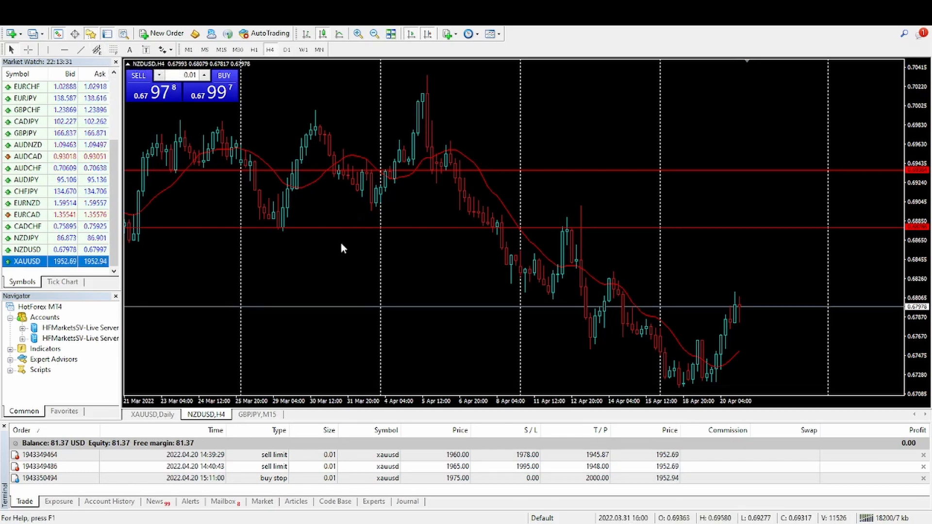
Step: Draw a horizontal line on the NZDUSD H4 chart just above the current price, at about 0.6809
click(65, 49)
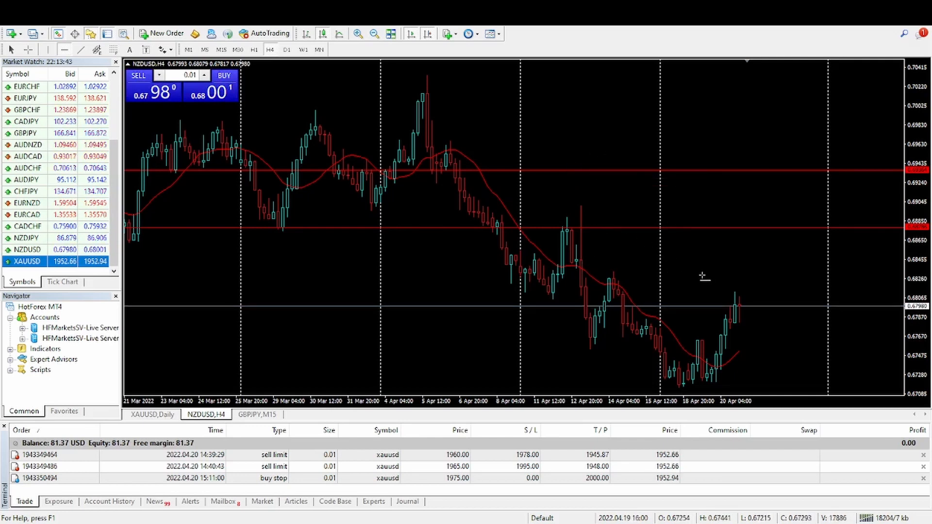
click(65, 50)
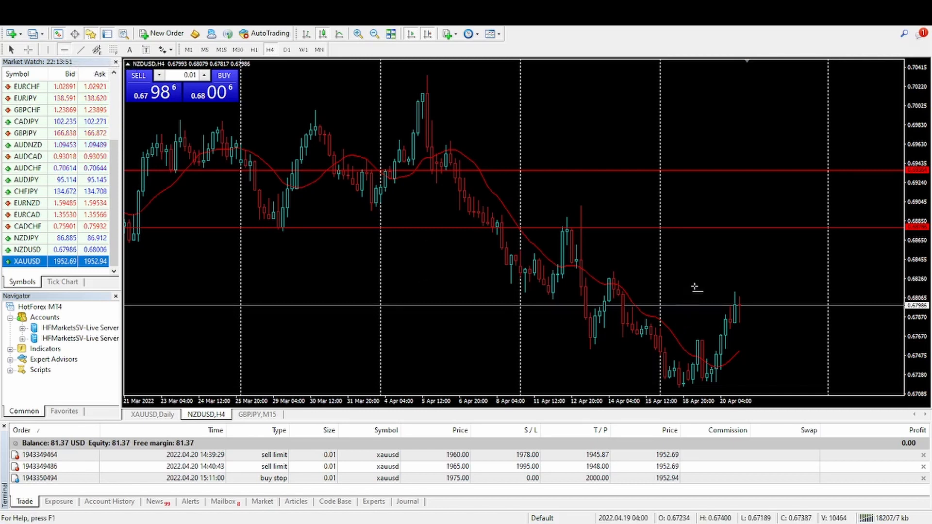
drag(694, 287, 702, 294)
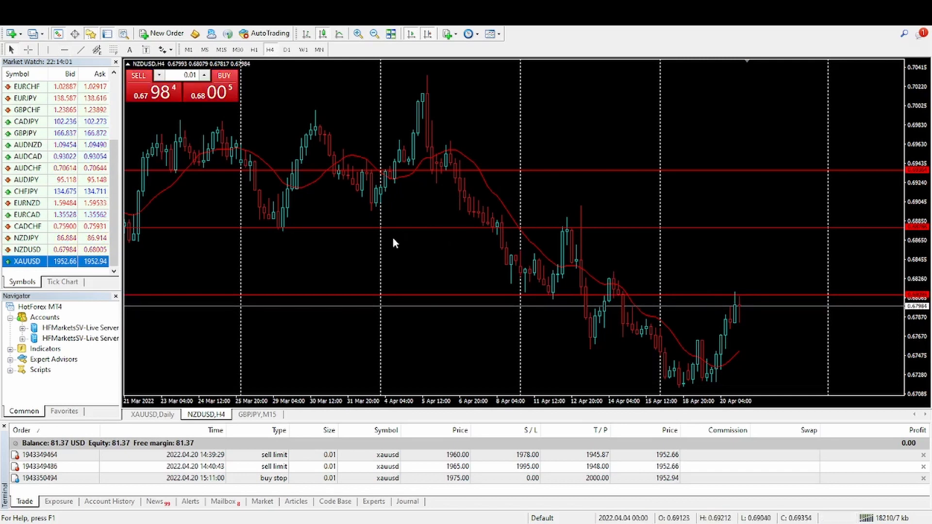
Step: Examine how earlier H4 candles react to the three horizontal lines and return to the latest candles
drag(392, 217, 394, 219)
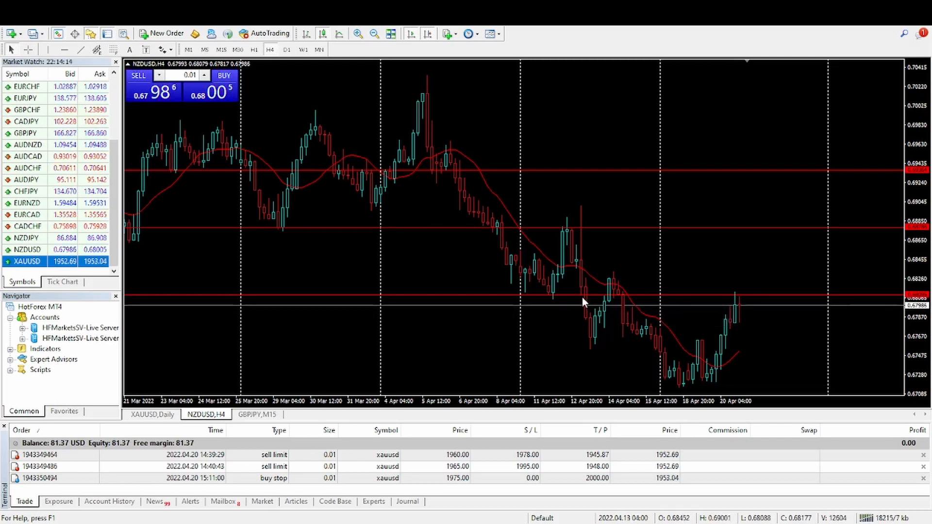
mouse_move(613, 293)
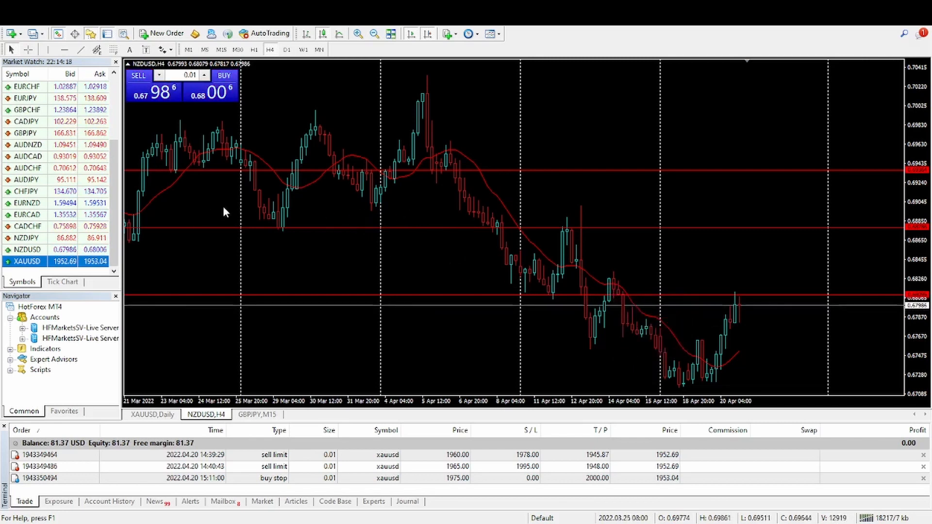
scroll(238, 235, up, 5)
scroll(256, 236, down, 5)
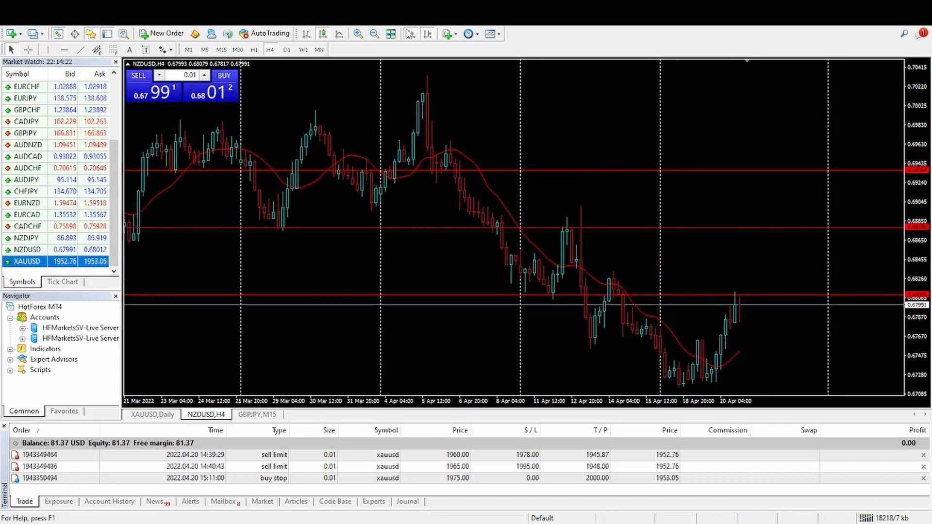
scroll(442, 189, up, 5)
scroll(442, 186, up, 5)
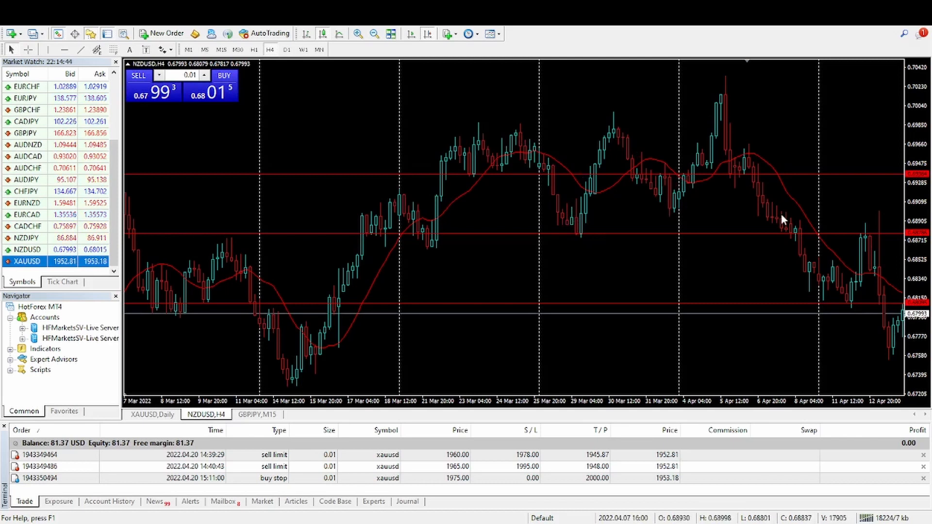
drag(685, 227, 508, 223)
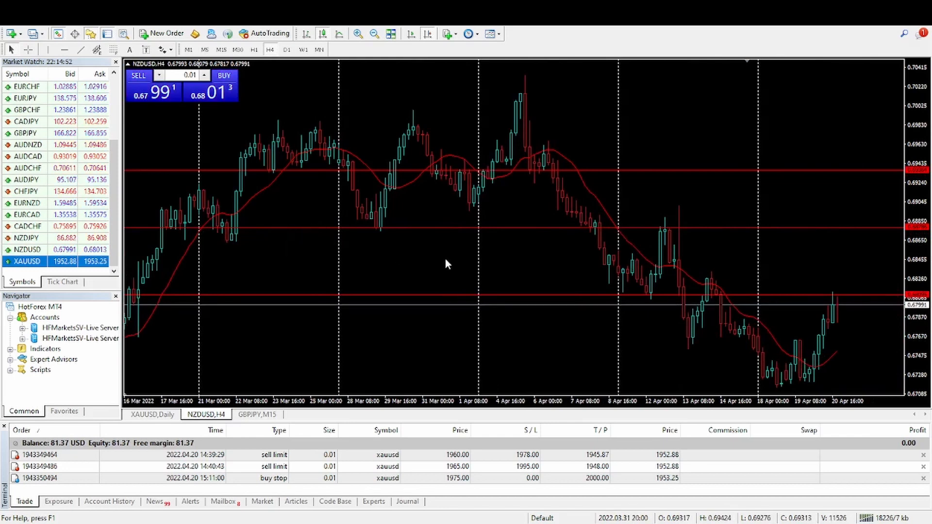
drag(731, 262, 487, 264)
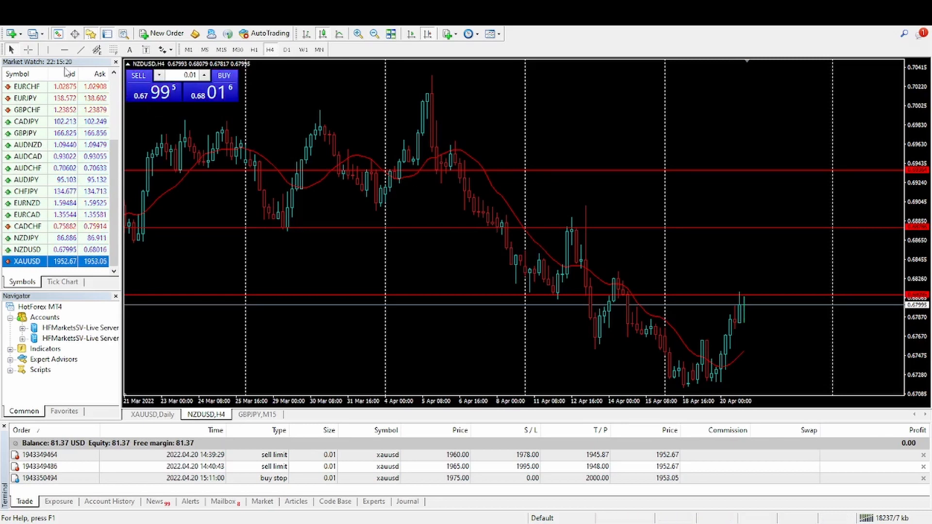
Step: Draw a descending trend line from the swing high around 6 April past the 12 April high on the H4 chart
click(81, 50)
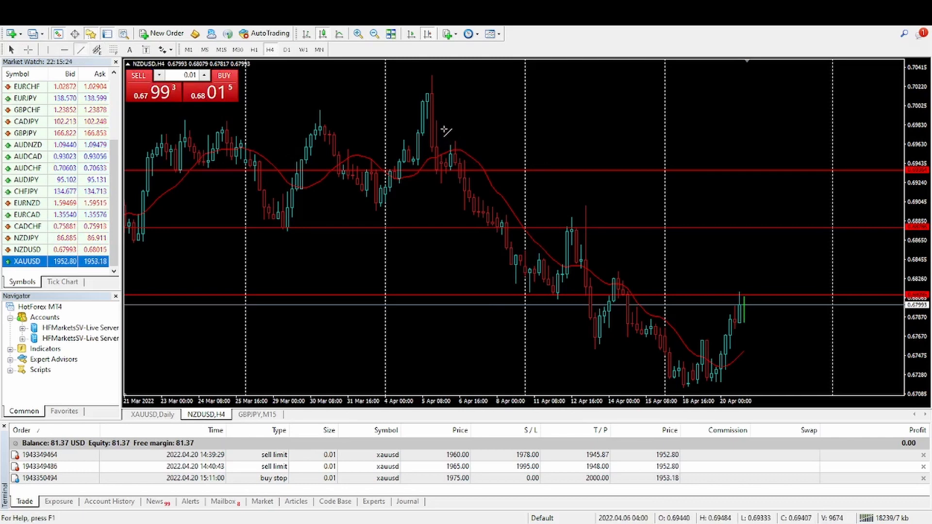
drag(450, 141, 557, 206)
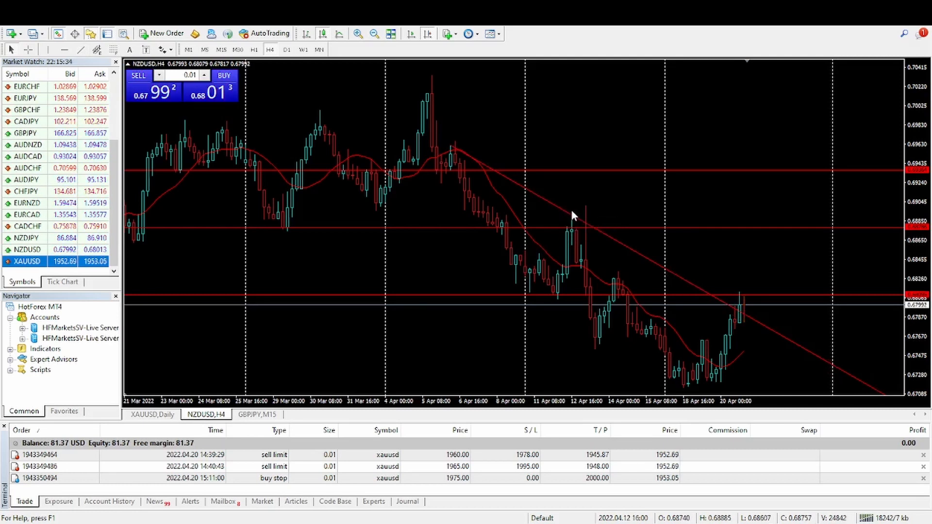
scroll(691, 246, up, 1)
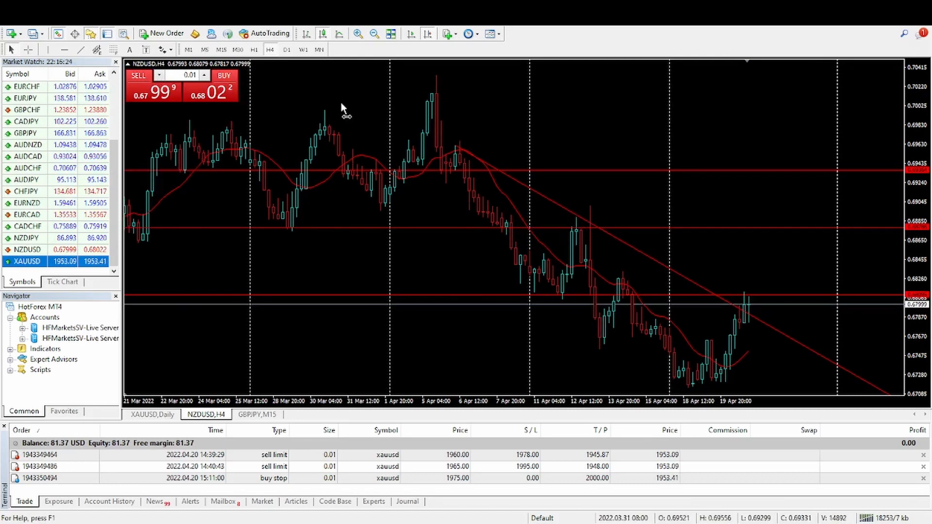
scroll(341, 105, up, 3)
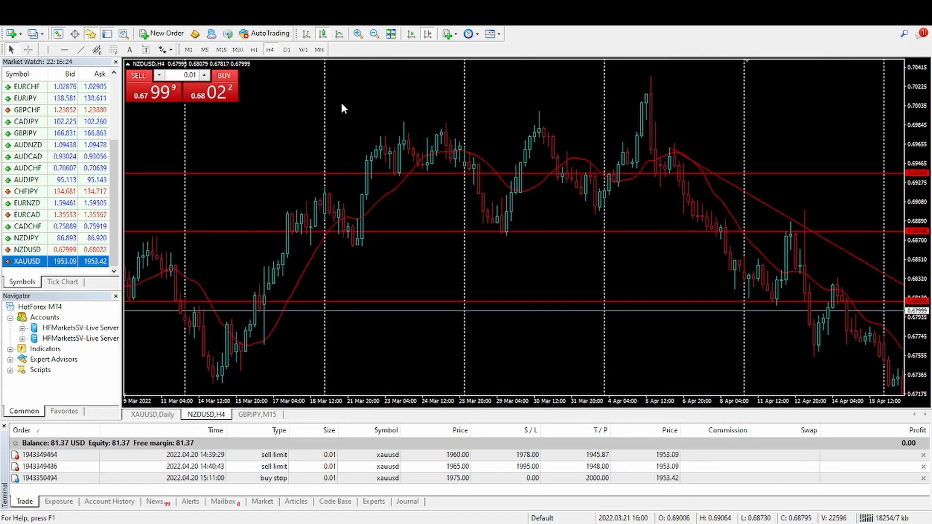
scroll(341, 105, down, 3)
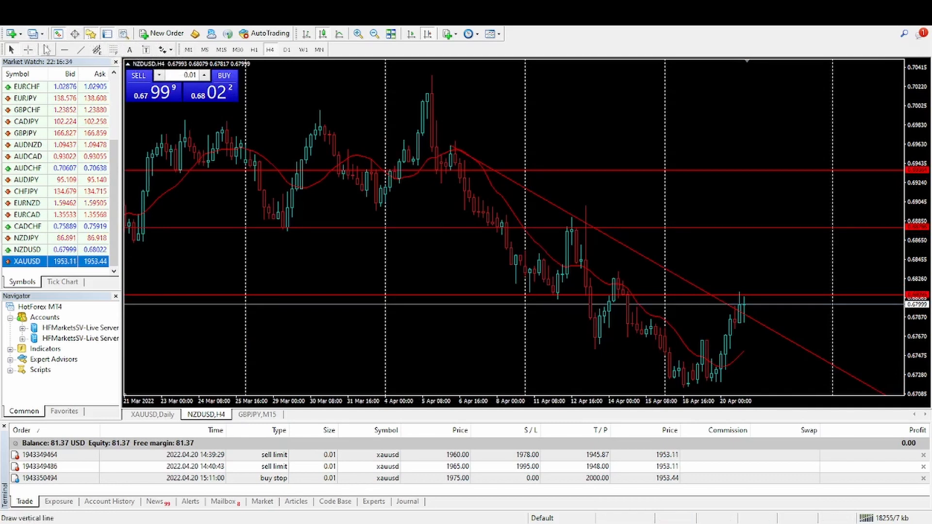
Step: Draw a rectangle zone from the 8 April lows past the latest candles, between about 0.6809 and 0.6832, on the NZDUSD H4 chart
click(72, 25)
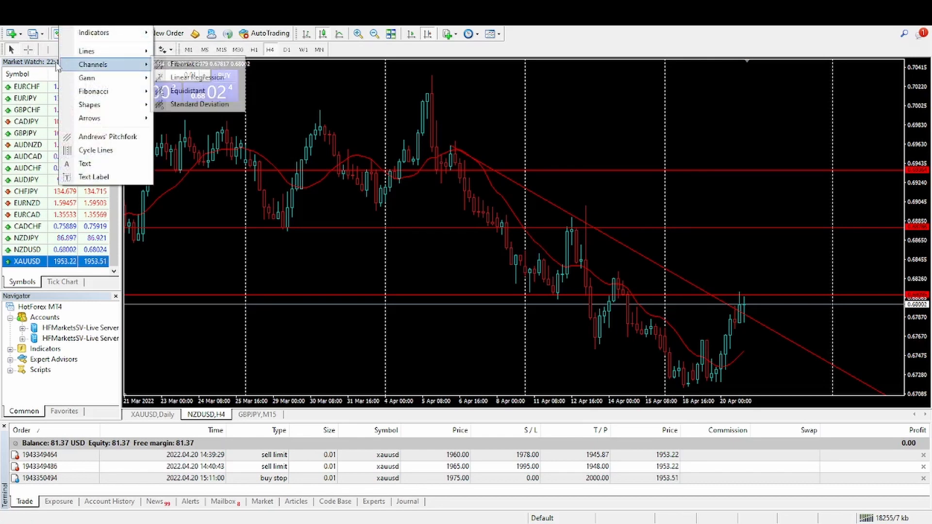
mouse_move(115, 30)
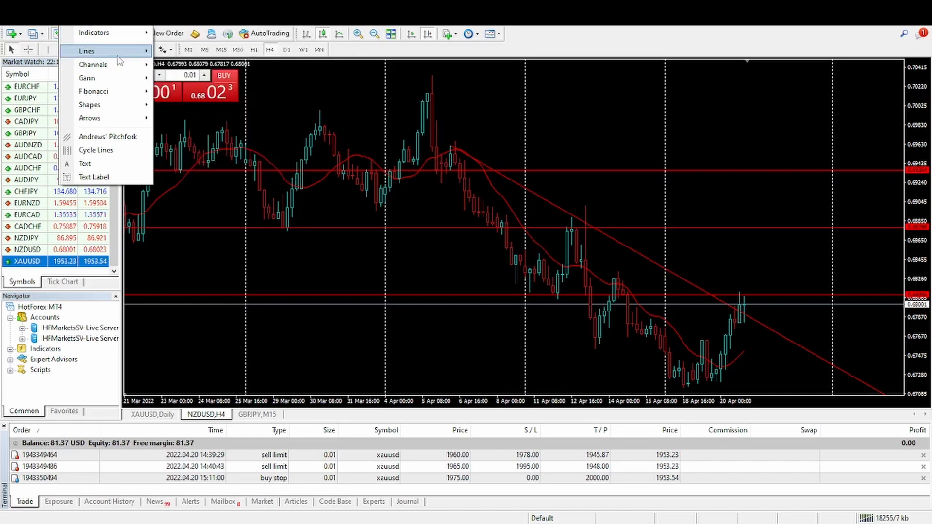
mouse_move(121, 55)
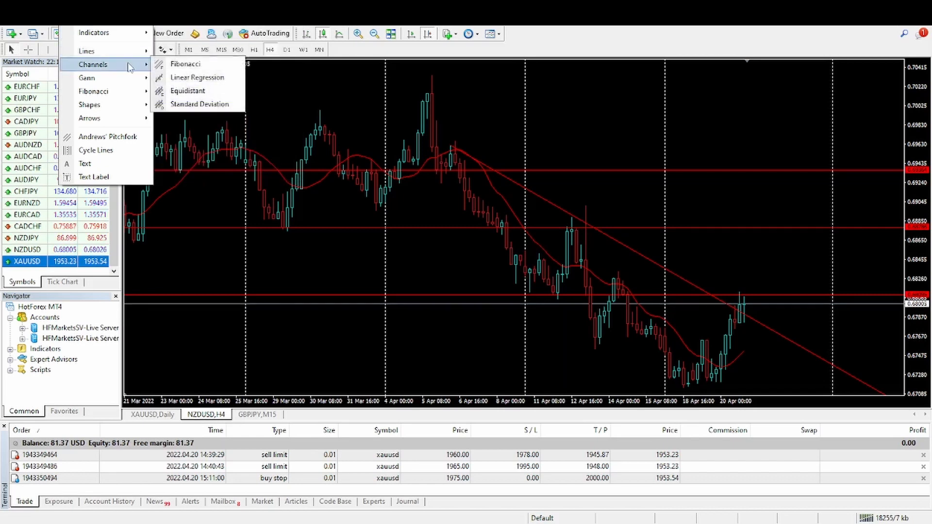
mouse_move(134, 96)
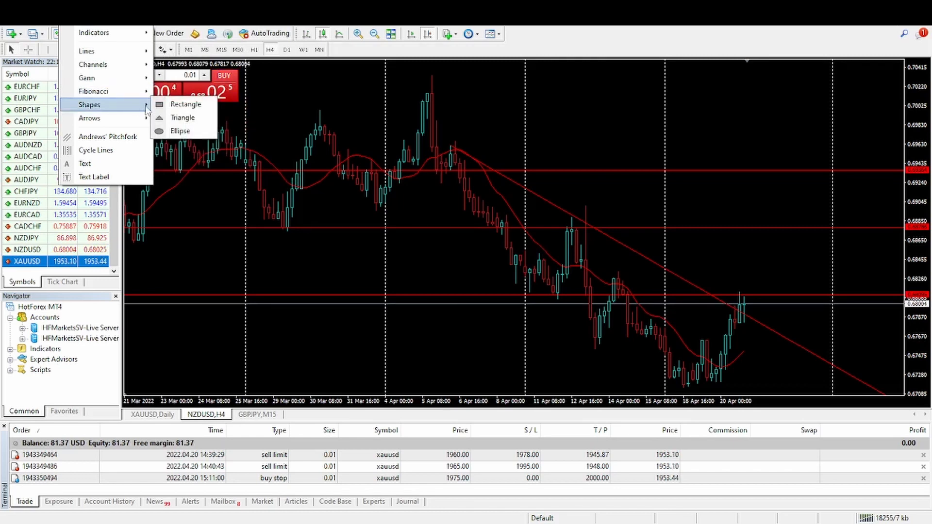
click(172, 105)
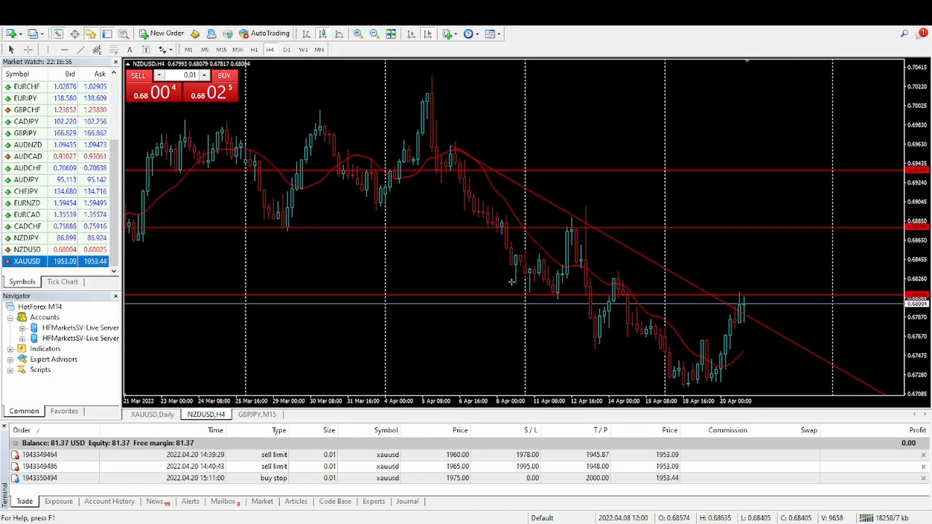
mouse_move(511, 273)
mouse_down()
mouse_move(572, 304)
mouse_move(722, 287)
mouse_move(803, 294)
mouse_up()
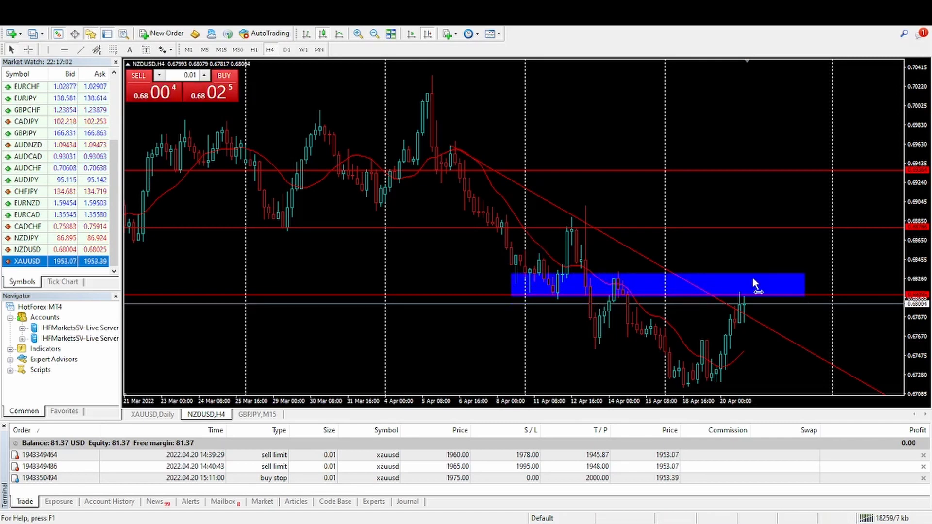
Step: Set the rectangle zone's colour to Purple in its properties
right_click(657, 286)
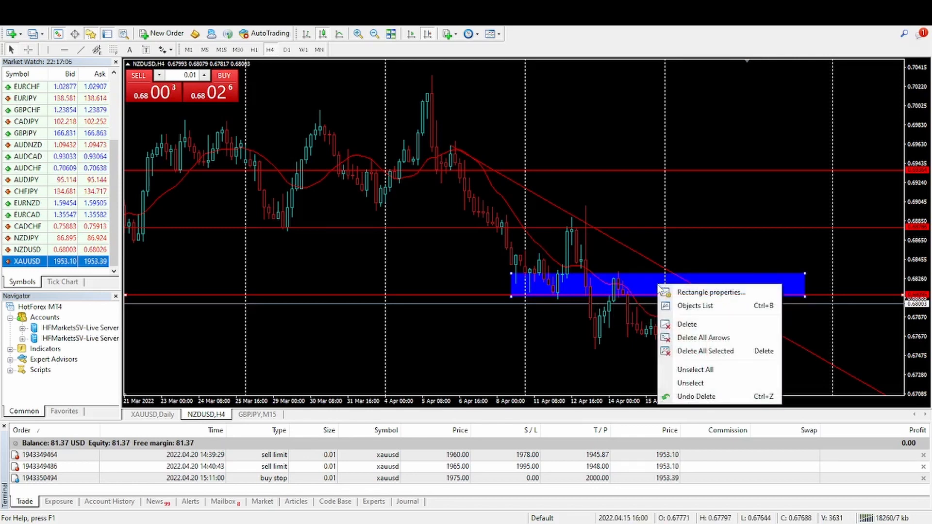
click(684, 293)
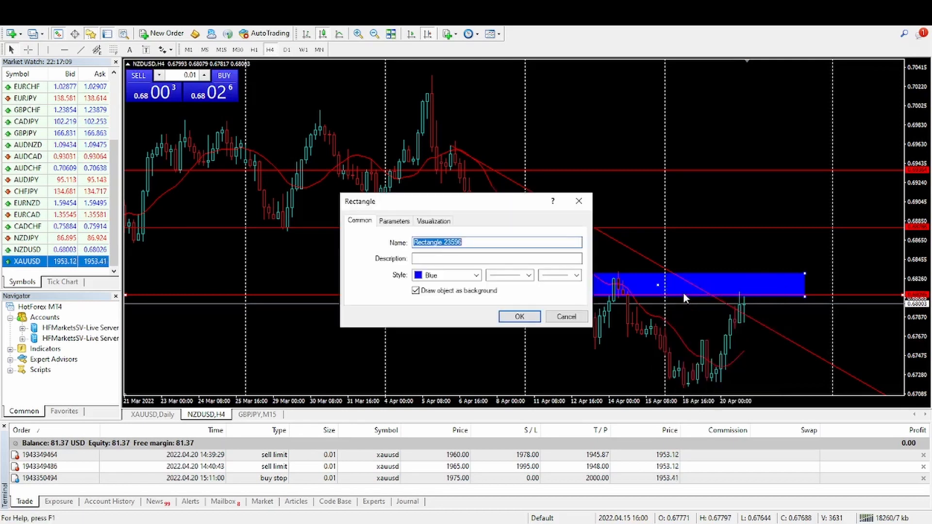
click(475, 276)
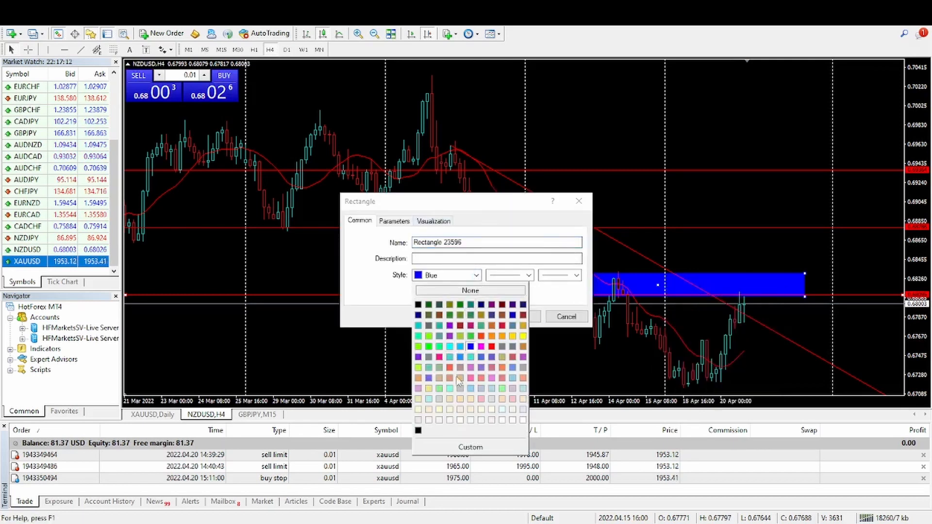
click(505, 399)
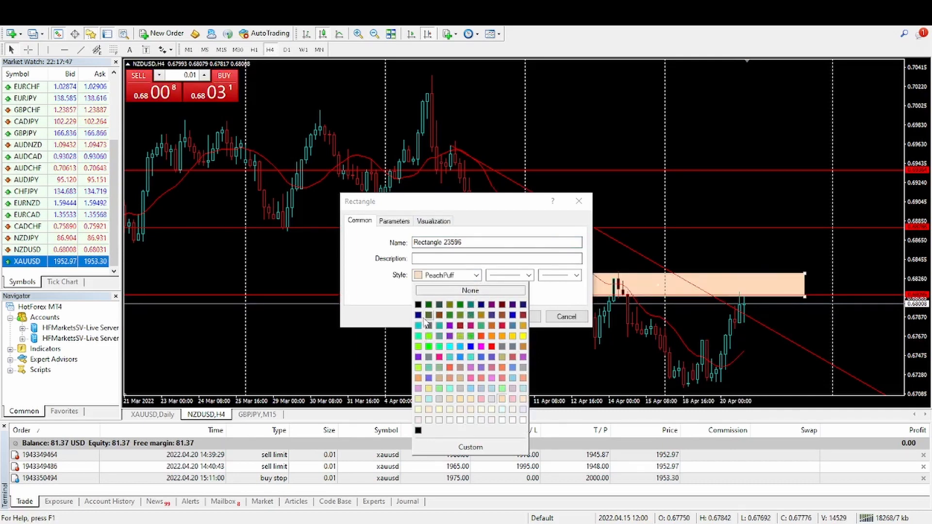
click(491, 305)
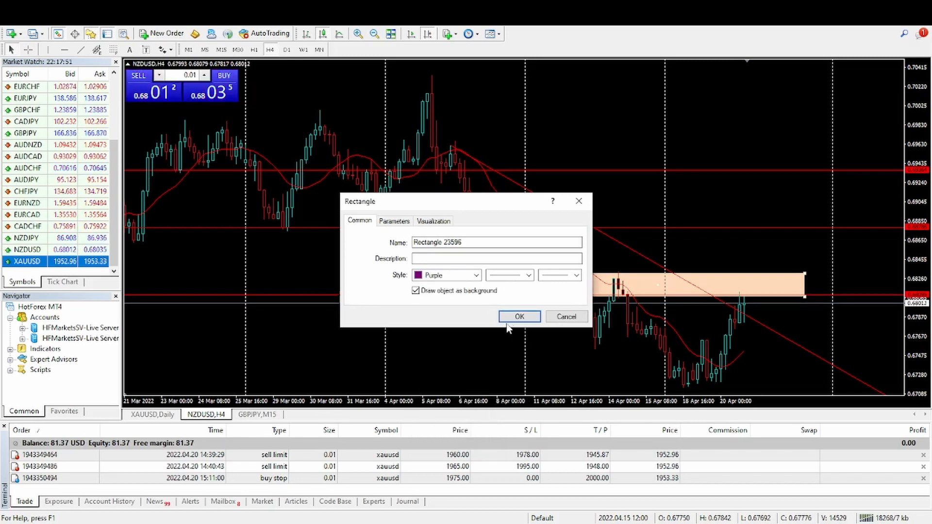
click(522, 316)
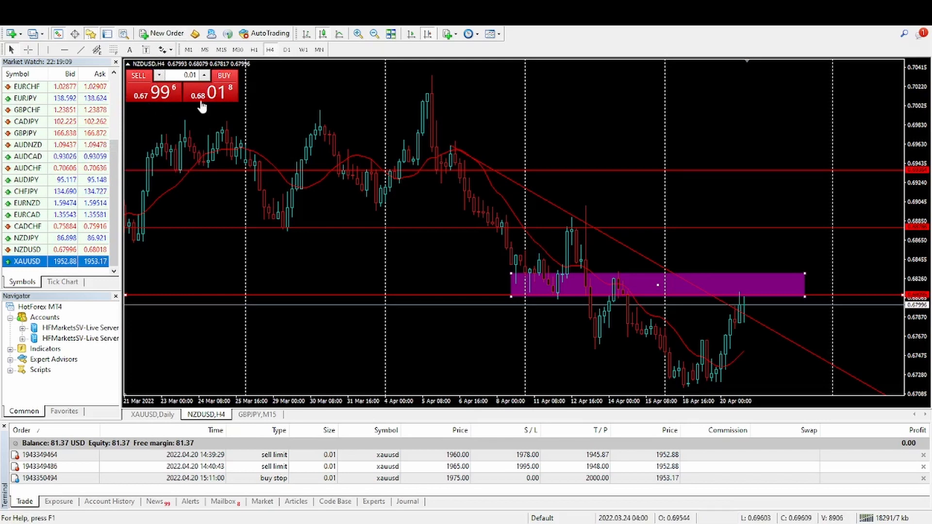
Step: Start a new NZDUSD order with volume 0.01 and set it up as a Buy Limit pending order
click(165, 34)
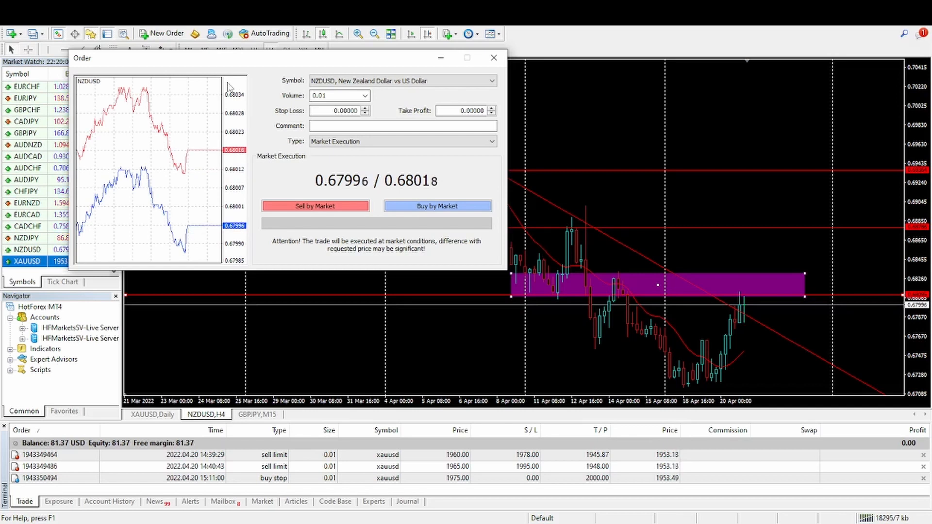
click(330, 96)
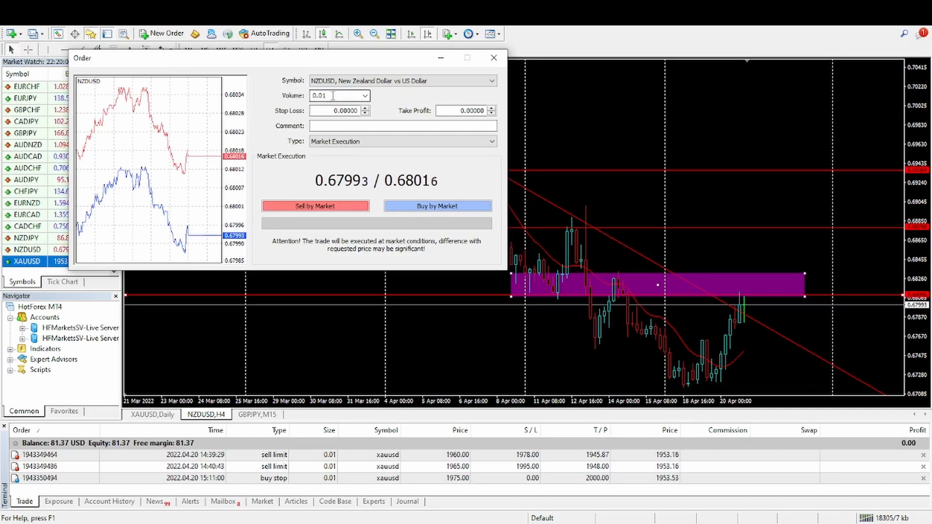
double_click(331, 96)
click(330, 96)
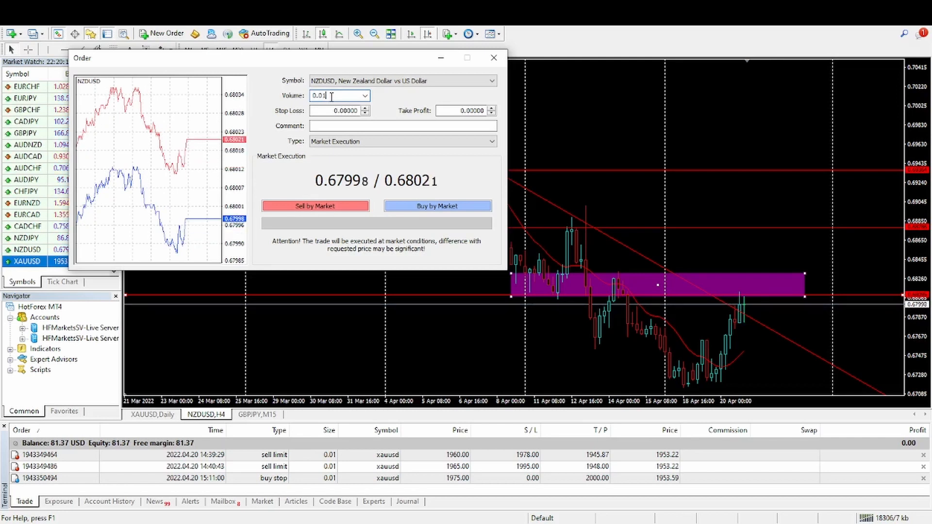
click(319, 111)
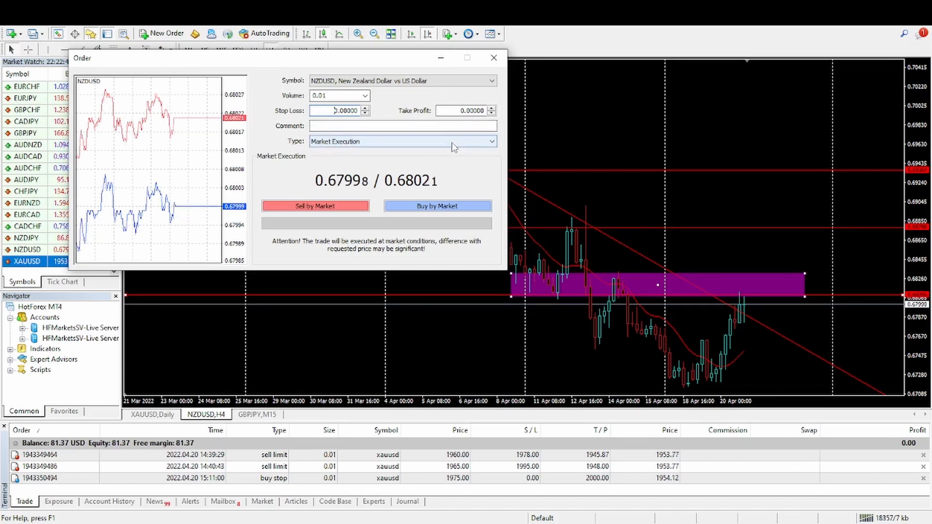
click(494, 145)
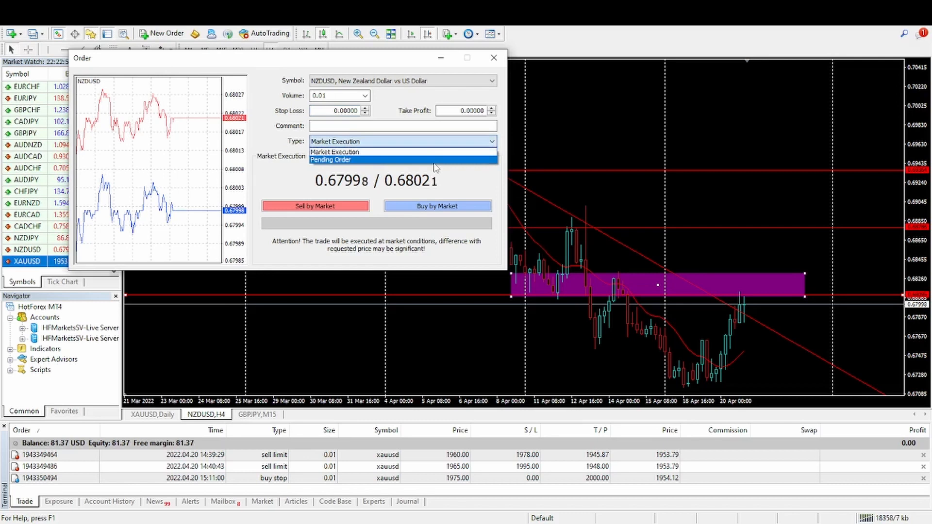
click(405, 161)
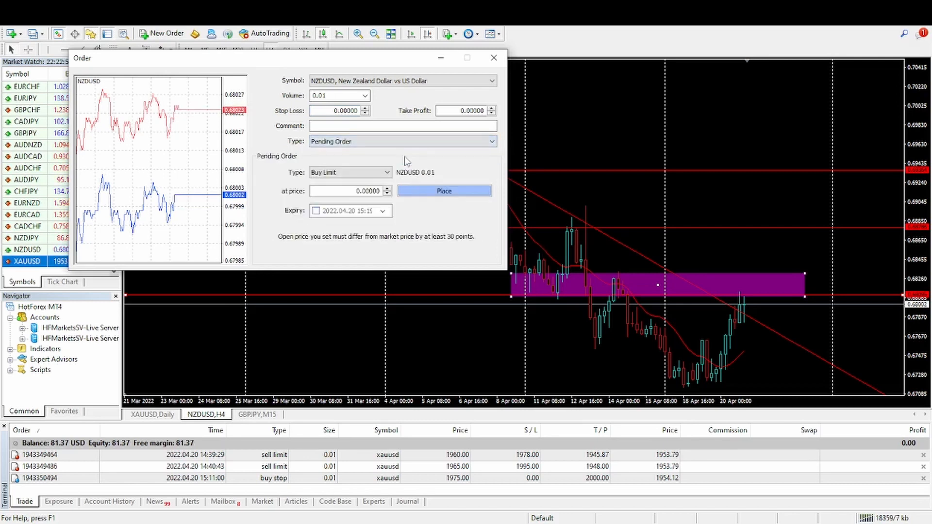
click(384, 173)
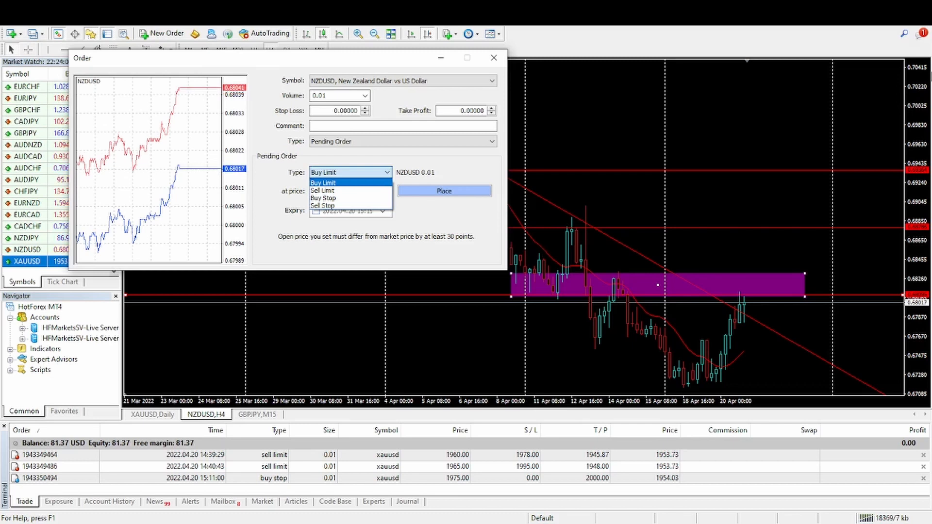
click(375, 174)
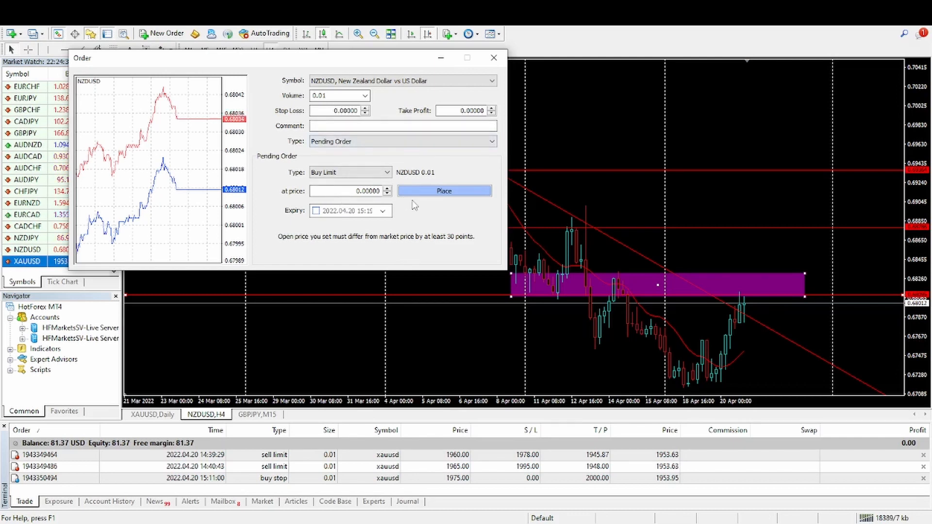
Step: Try to enter 0.67900 as the entry price of the Buy Limit order
click(388, 193)
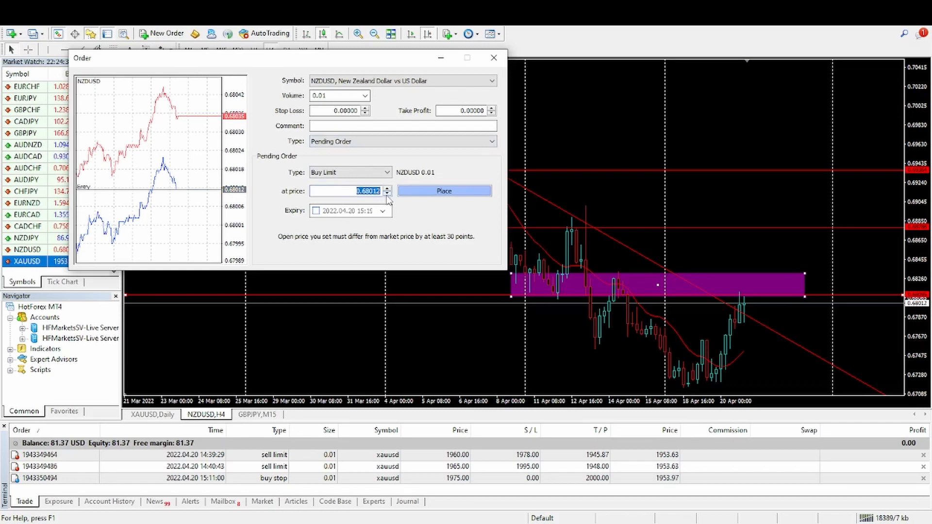
click(381, 191)
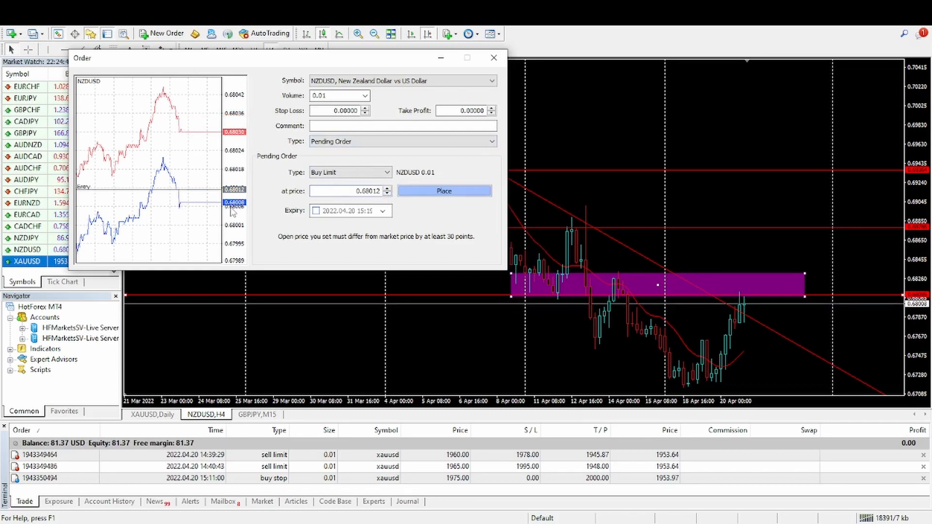
key(BackSpace)
key(BackSpace)
text(00)
key(Left)
key(Left)
key(BackSpace)
text(7)
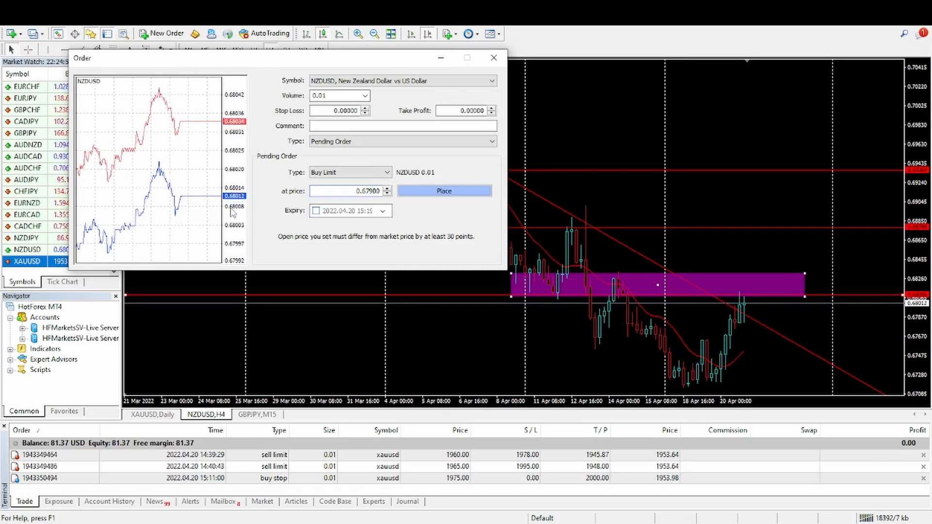
key(Delete)
text(7)
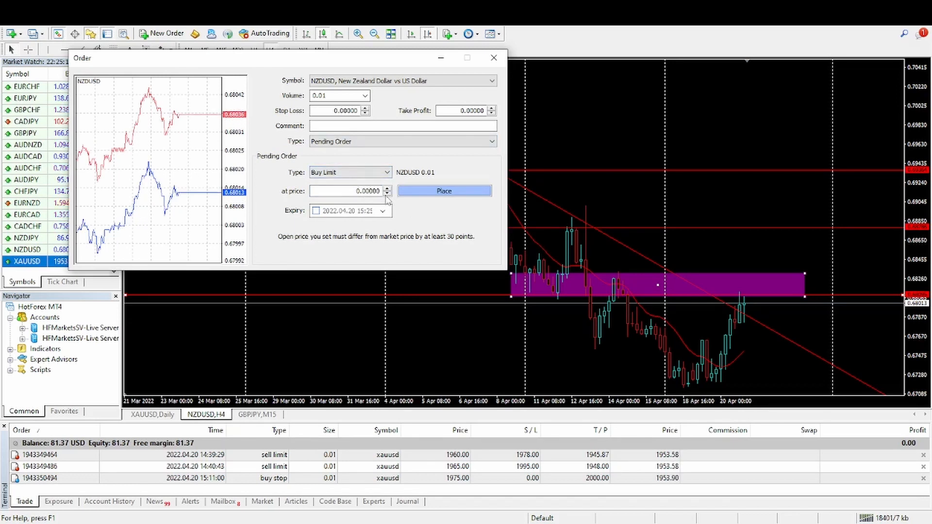
Step: Set the Buy Limit order's entry price to 0.67900 and place the order
click(387, 193)
click(386, 193)
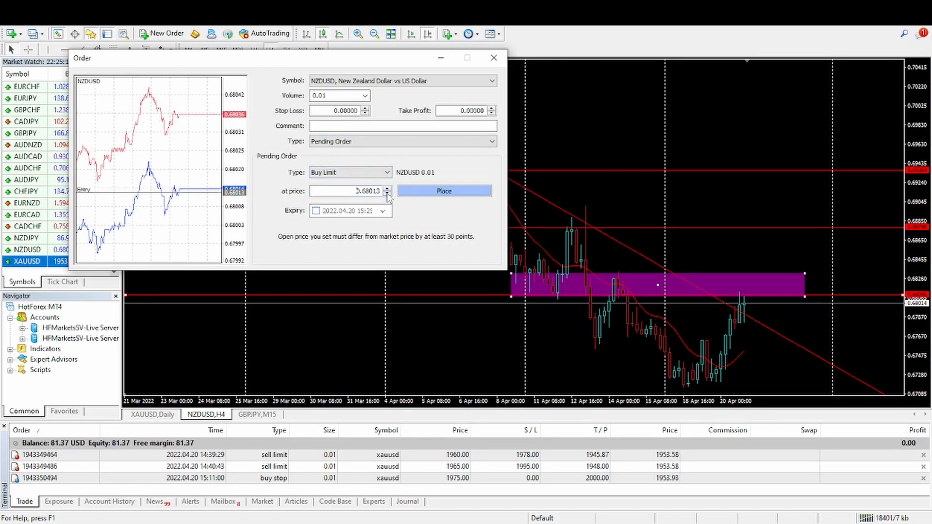
click(387, 193)
click(386, 194)
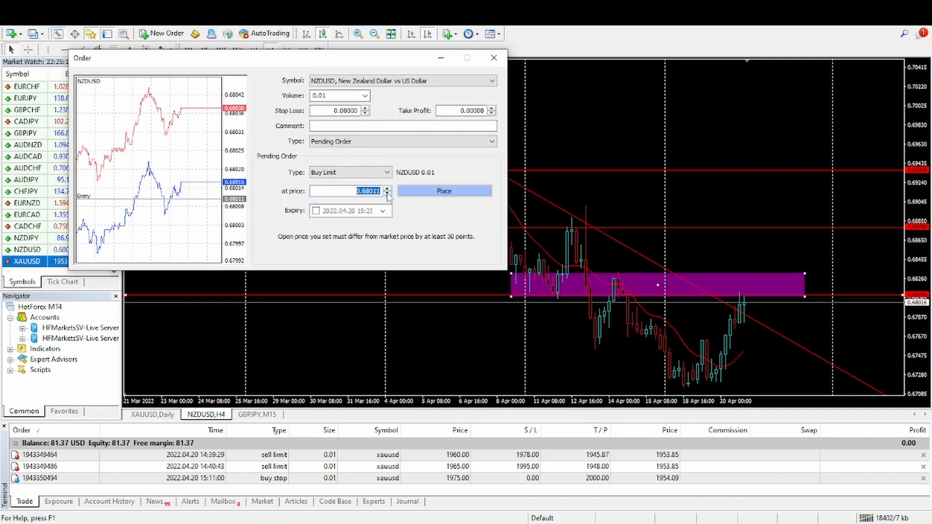
click(387, 193)
click(386, 194)
click(387, 193)
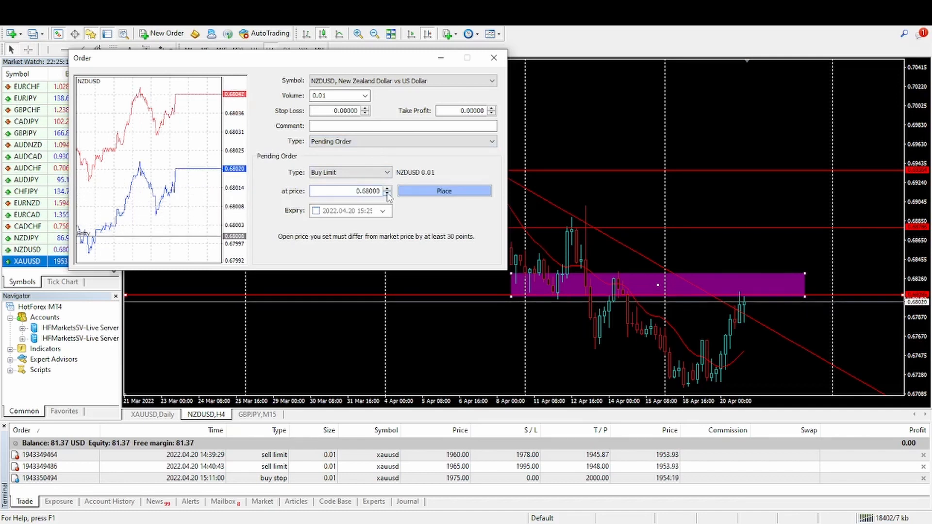
click(387, 194)
click(387, 193)
click(386, 194)
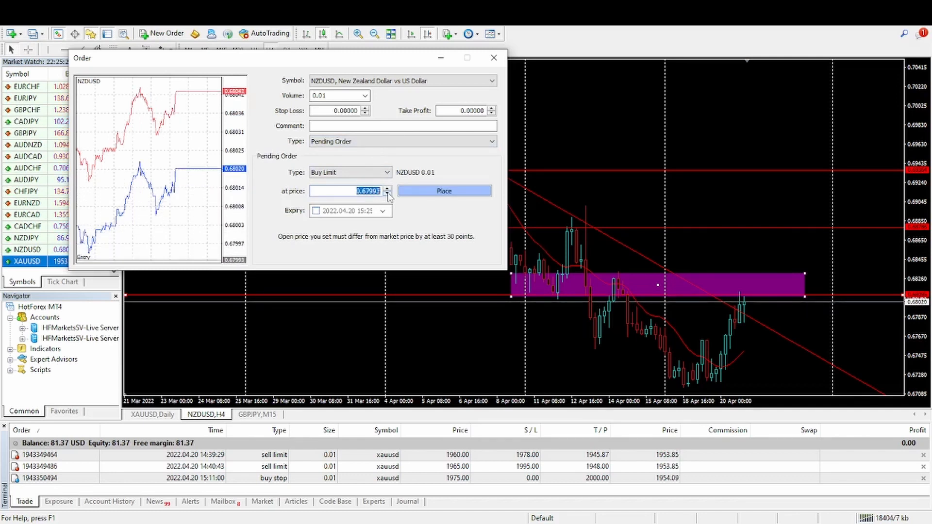
click(387, 193)
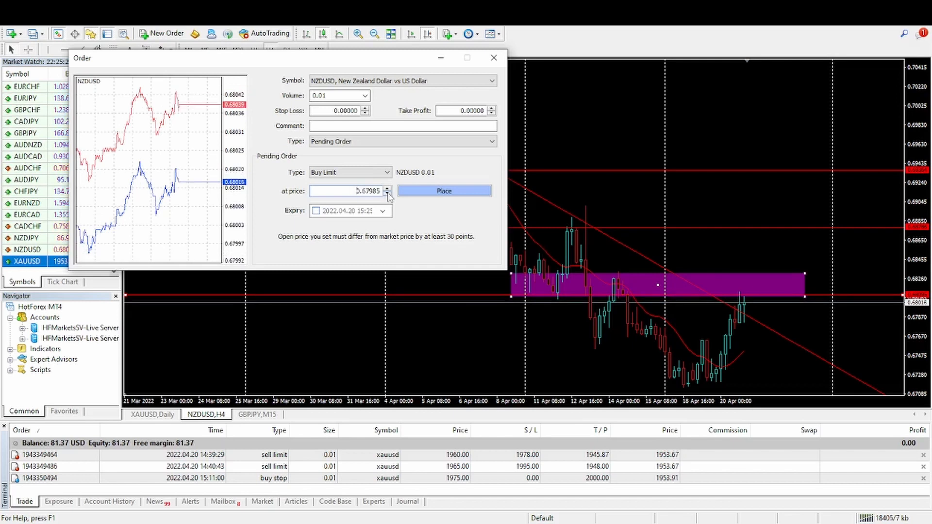
click(387, 193)
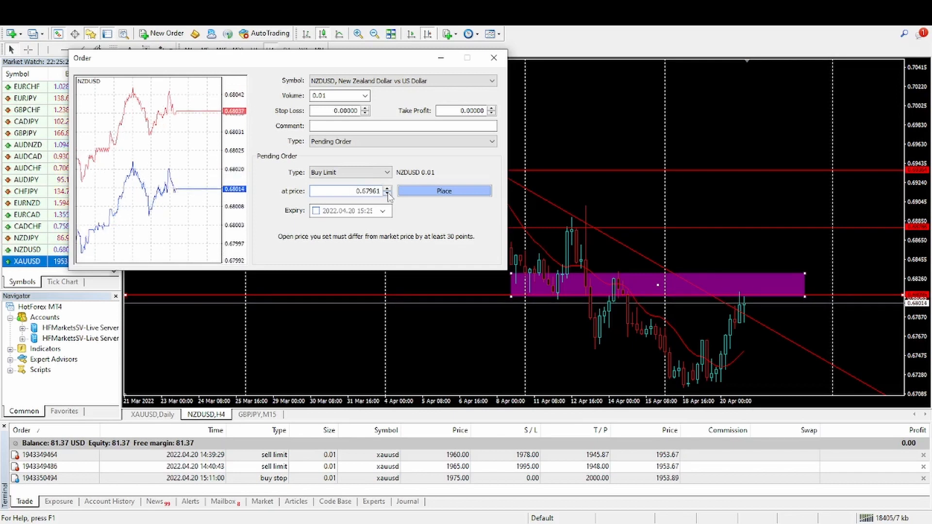
click(387, 194)
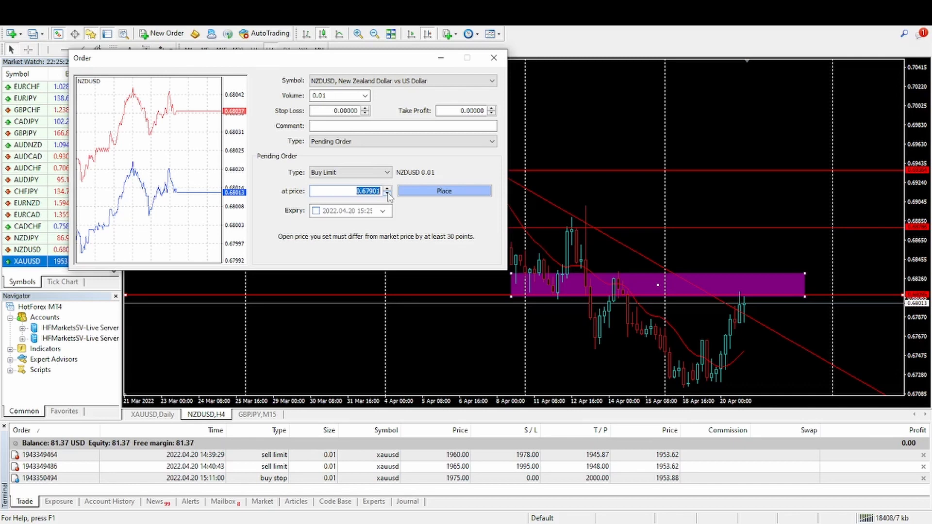
click(342, 190)
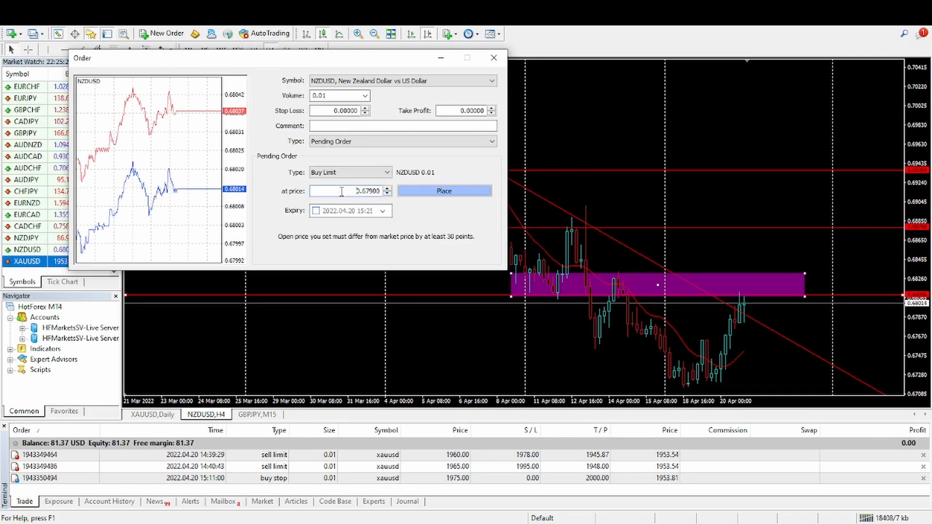
click(439, 196)
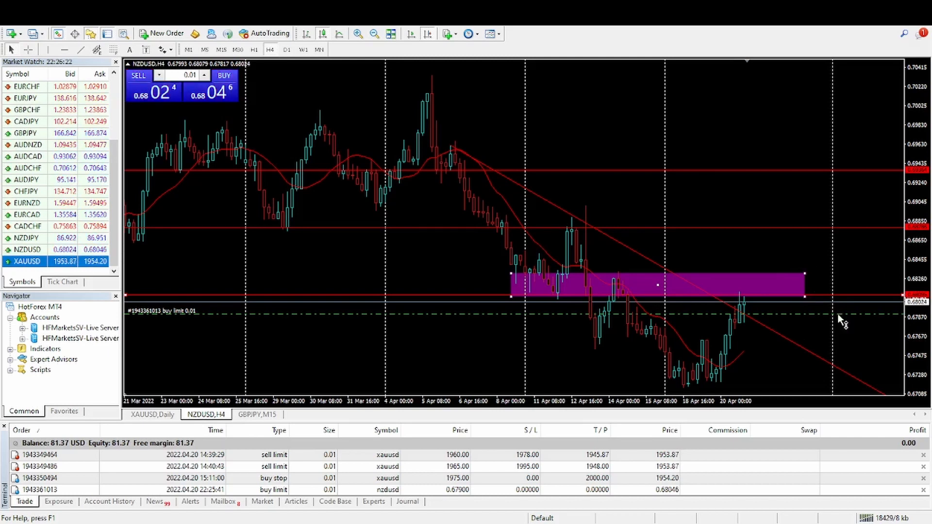
Step: Start a new NZDUSD order with volume 0.01 and set it up as a Sell Limit pending order
click(163, 33)
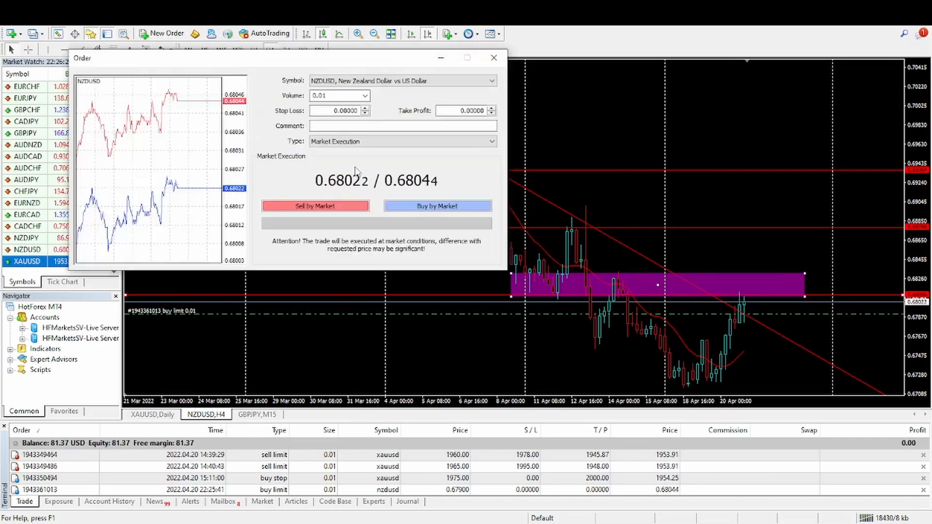
click(379, 142)
click(349, 155)
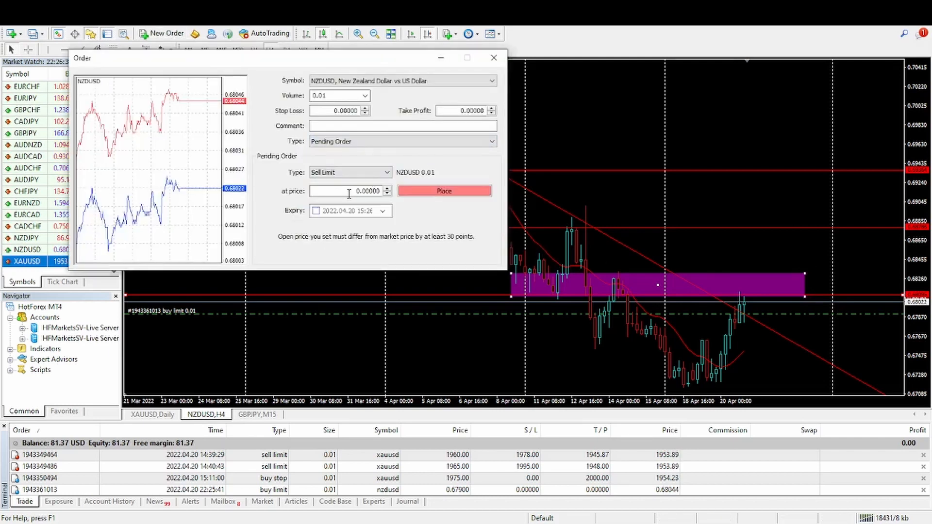
Step: Raise the Sell Limit order's entry price to about 0.6820 and place the order
click(388, 189)
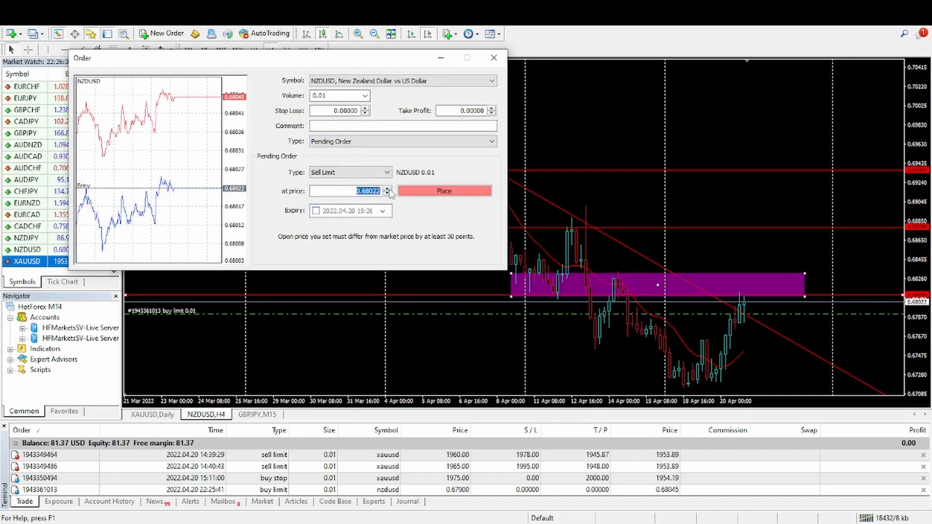
click(389, 189)
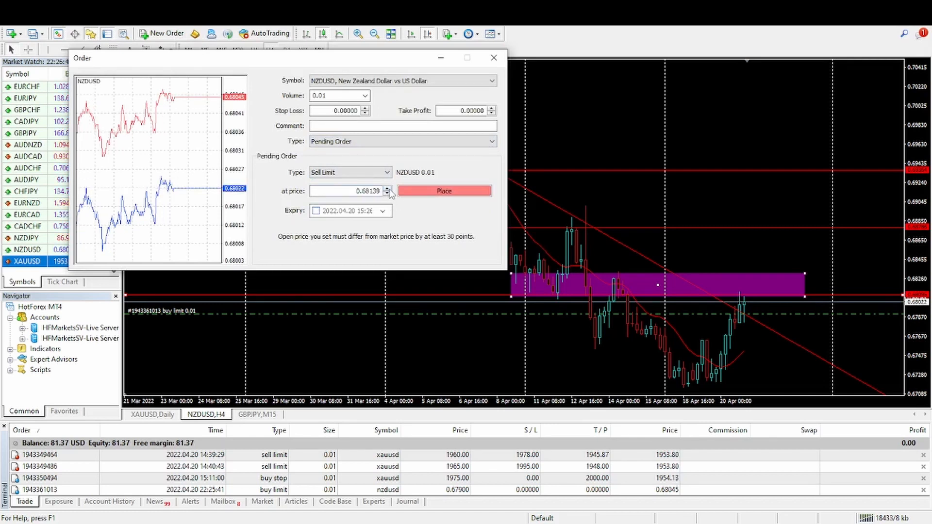
click(387, 189)
click(388, 189)
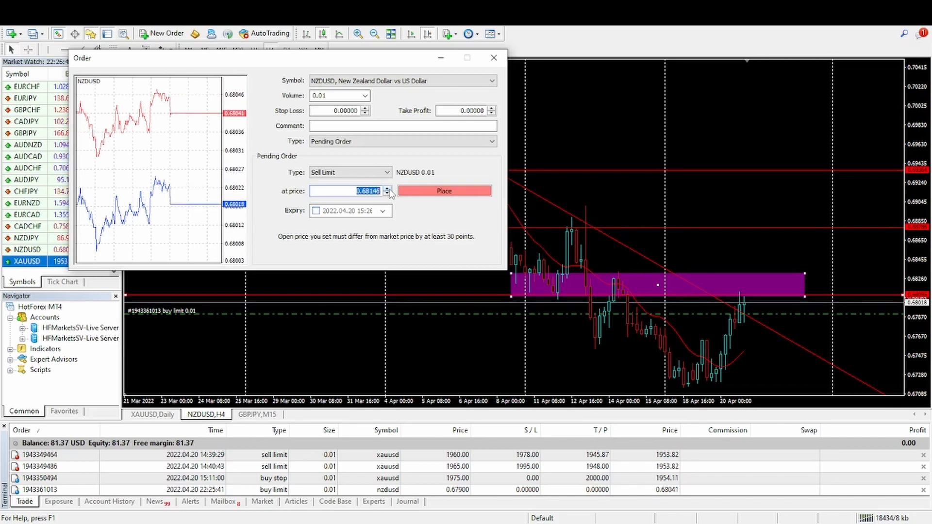
click(388, 190)
click(387, 189)
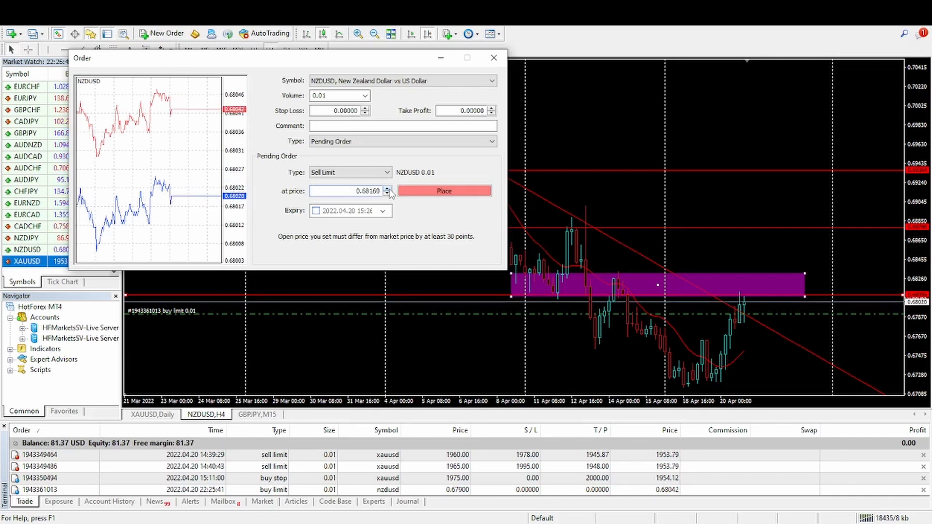
click(388, 190)
click(389, 190)
click(389, 189)
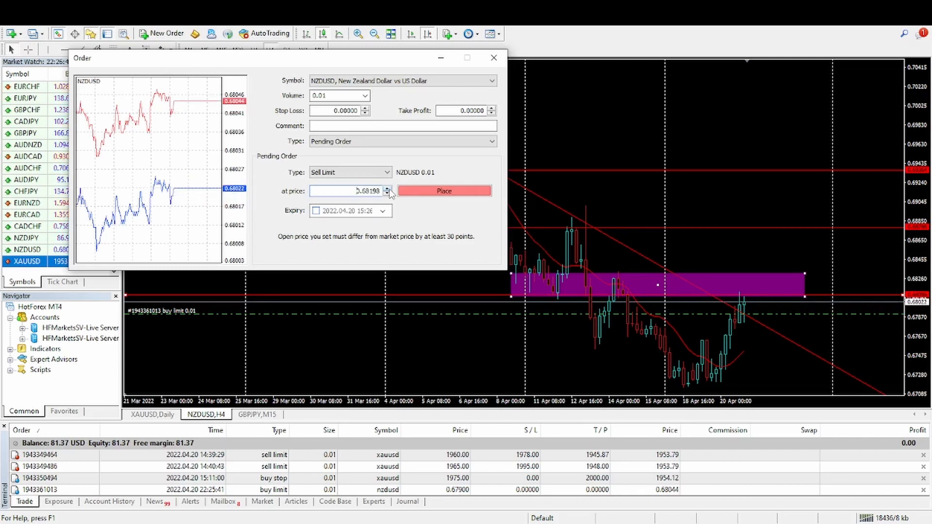
click(390, 189)
click(389, 189)
click(390, 189)
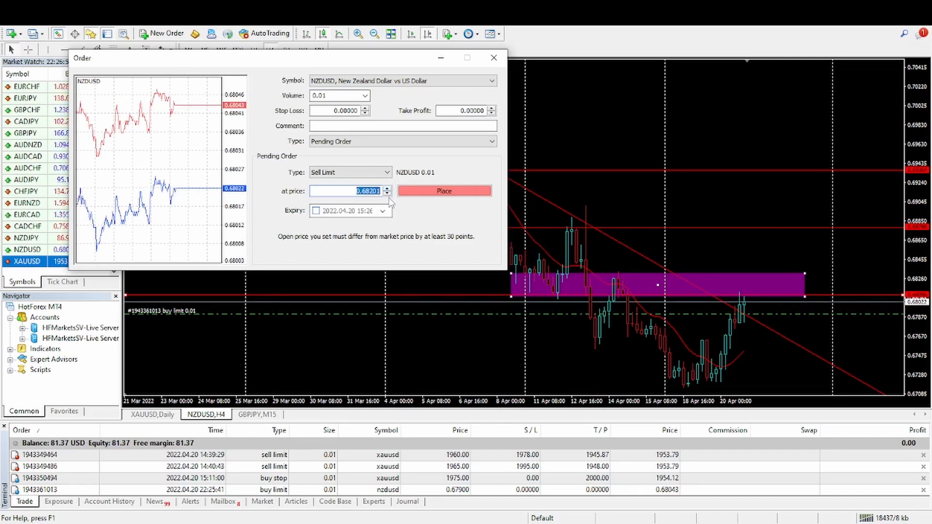
click(388, 194)
click(450, 190)
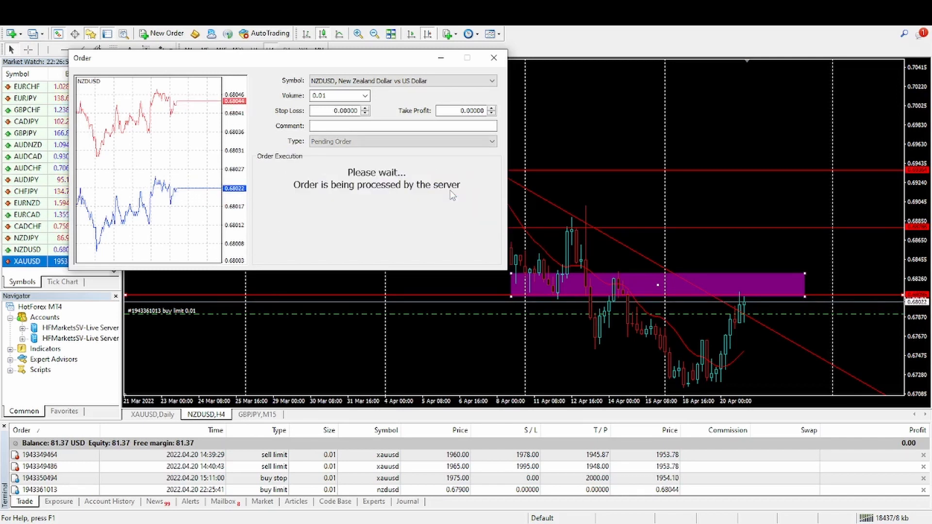